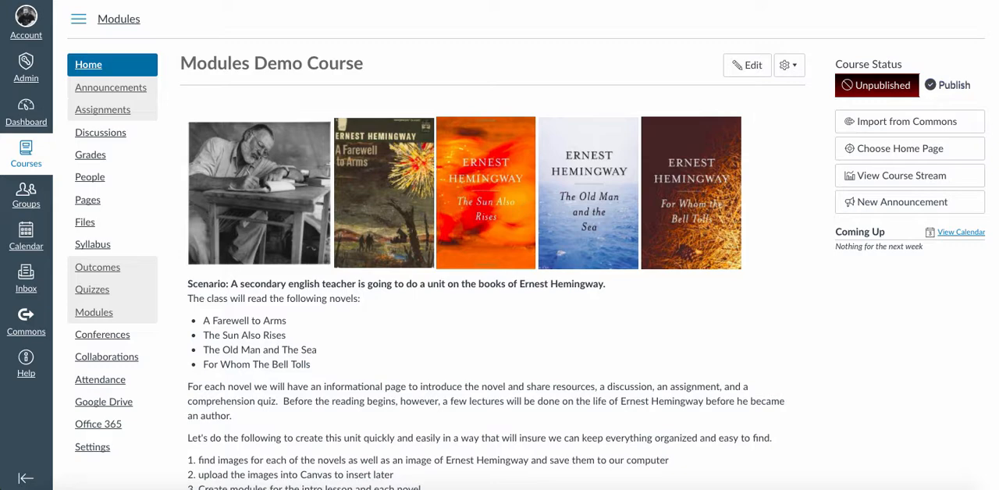
- Review the unit scenario, the list of novels and the numbered plan on the course home page
scroll(499, 245, "down", 2)
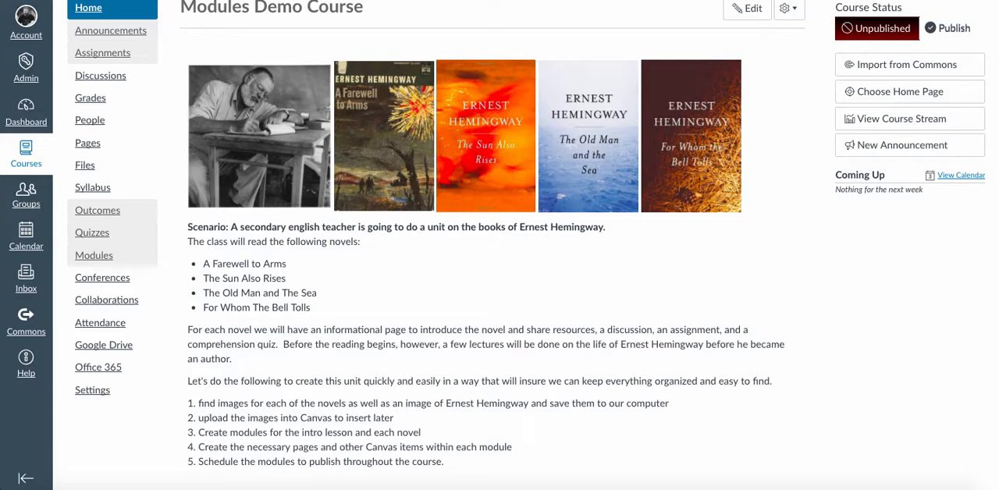
scroll(500, 245, "up", 1)
scroll(499, 245, "down", 1)
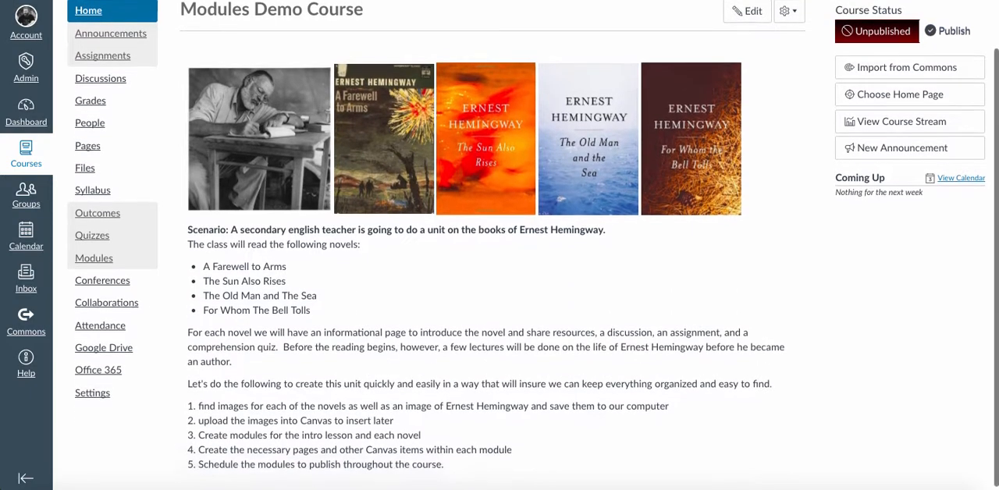
scroll(500, 246, "up", 1)
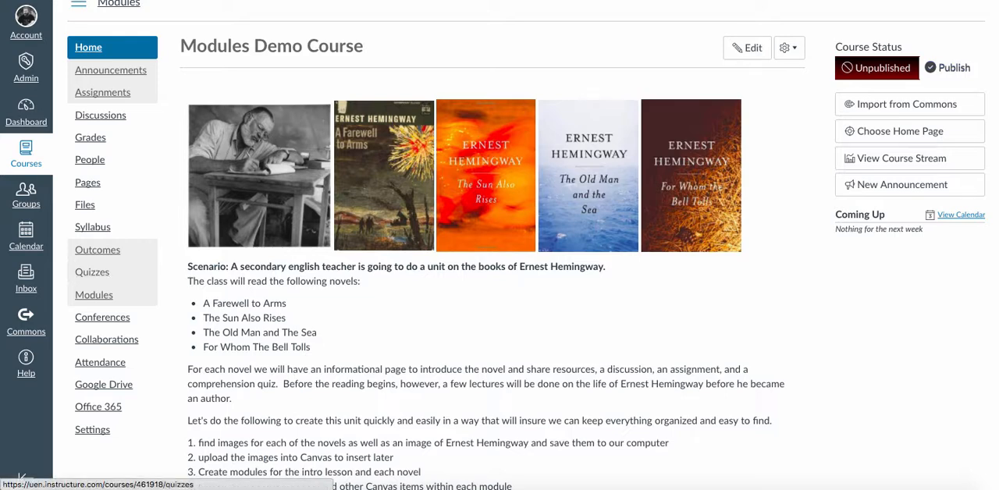
- Add a module named "Intro to Ernest Hemingway" to the course and publish it
left_click(94, 295)
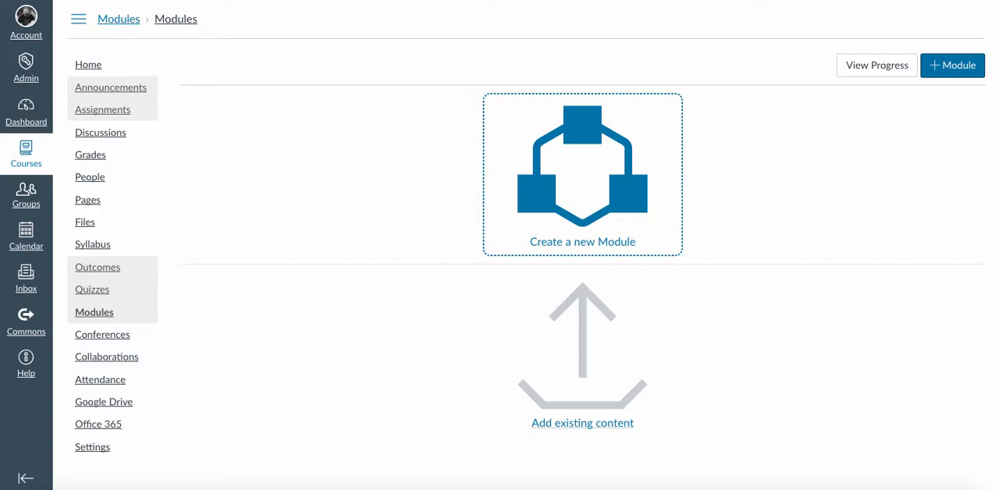
key("Tab")
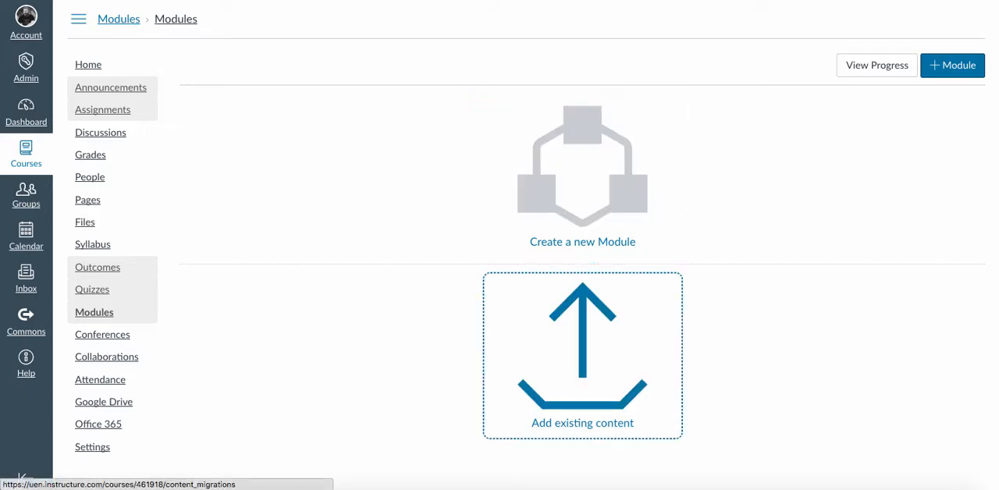
key("shift+Tab")
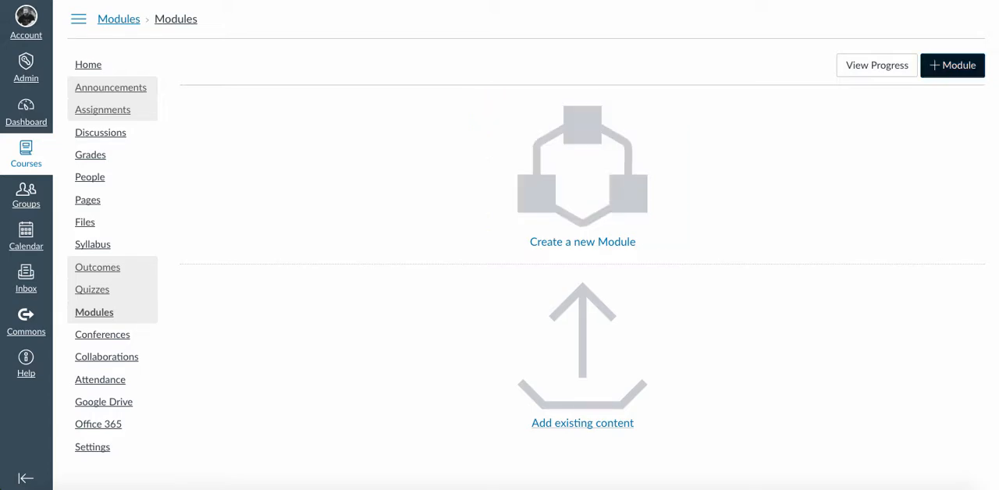
key("Return")
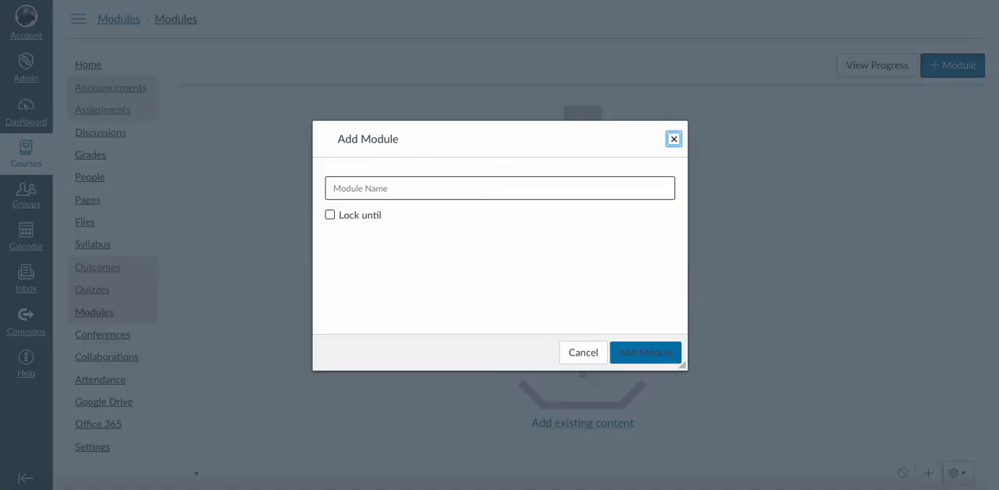
key("Tab")
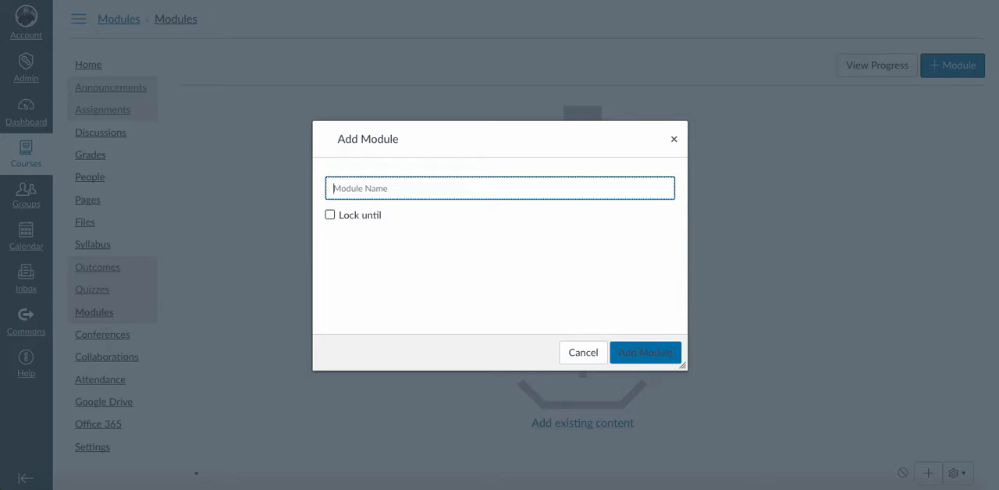
type("Intro t")
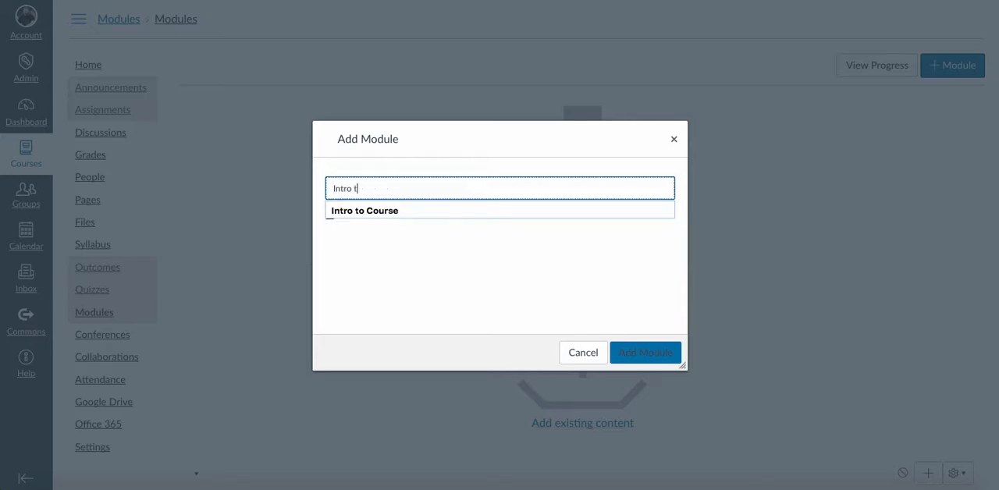
type("o Erne")
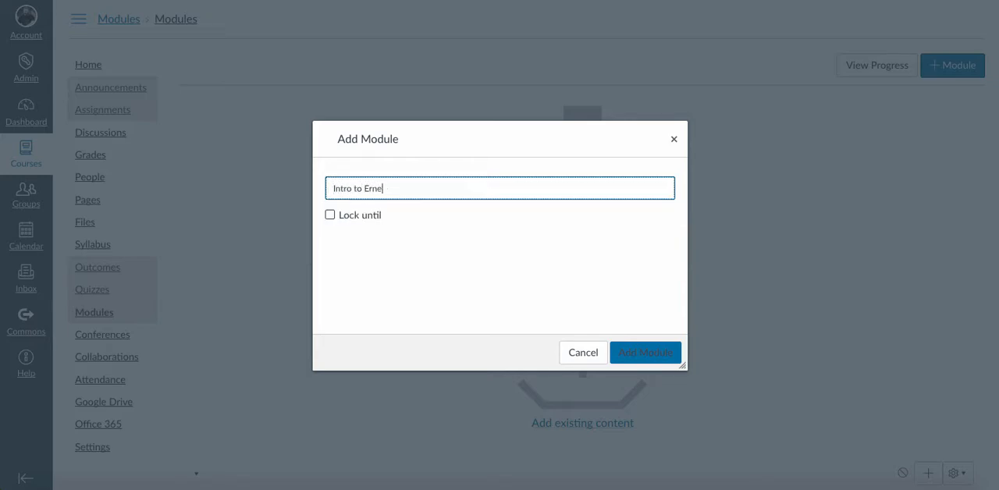
type("st Hemingway")
key("Return")
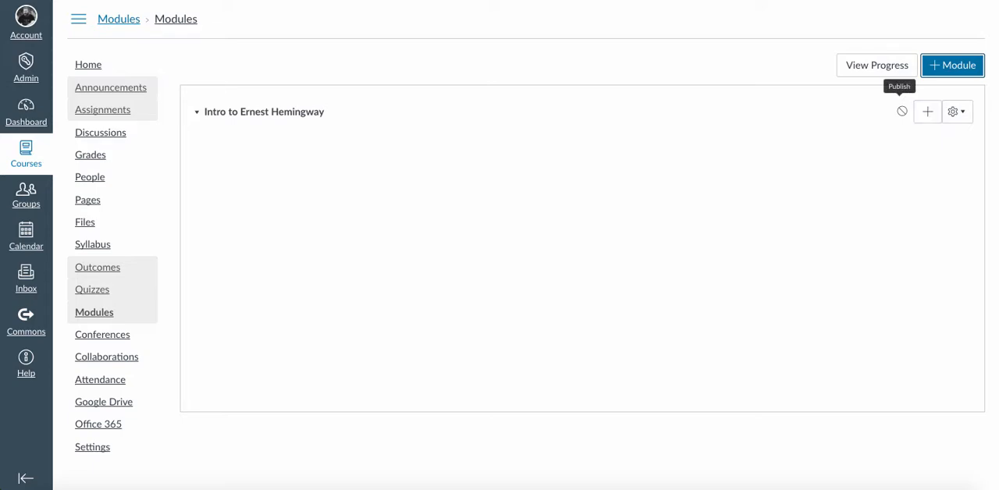
left_click(902, 111)
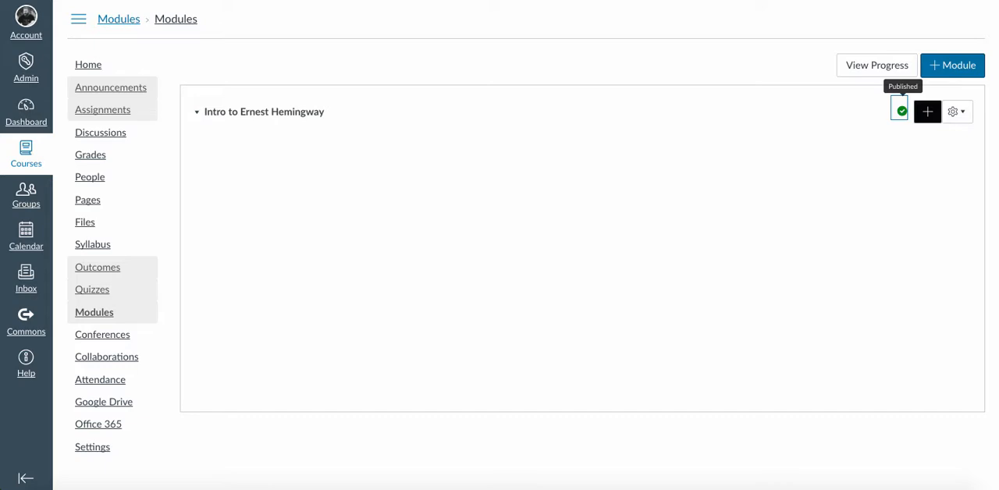
- Add a new content page named "Life of Hemingway" to the Intro to Ernest Hemingway module
left_click(928, 111)
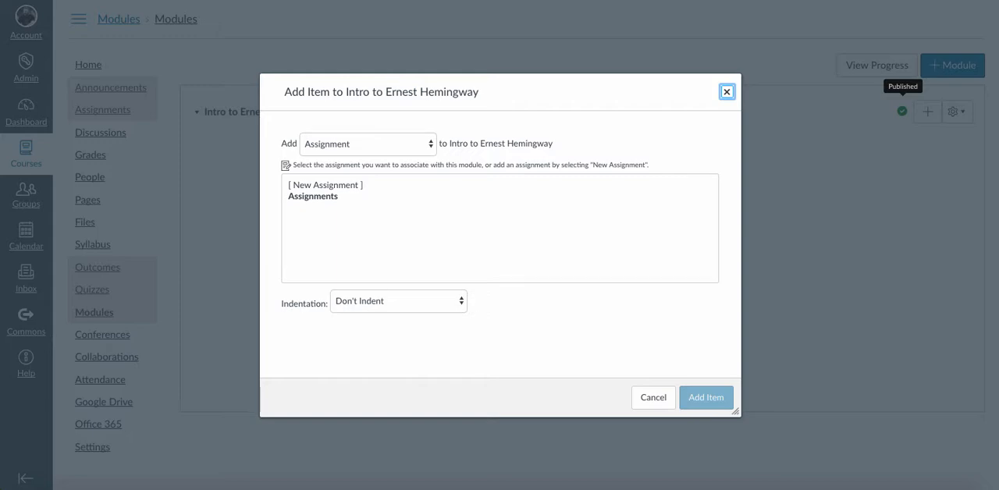
left_click(368, 144)
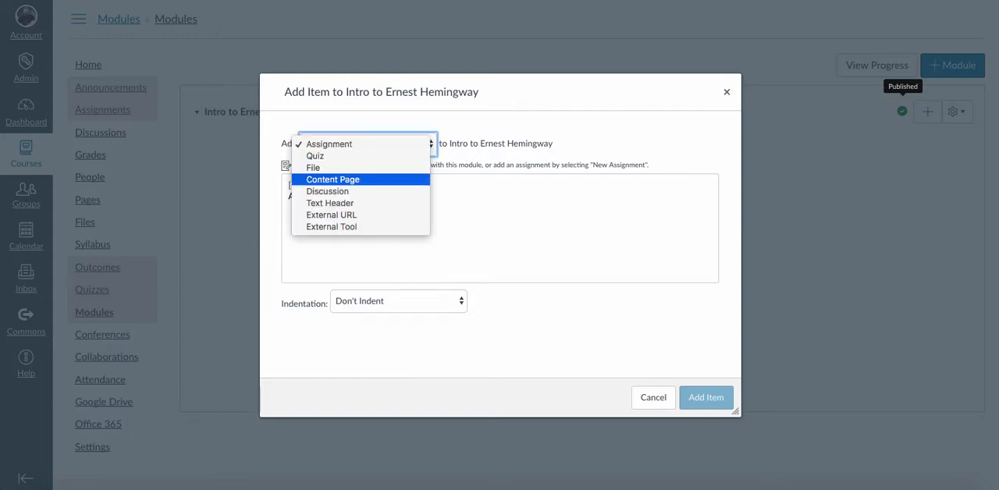
key("Return")
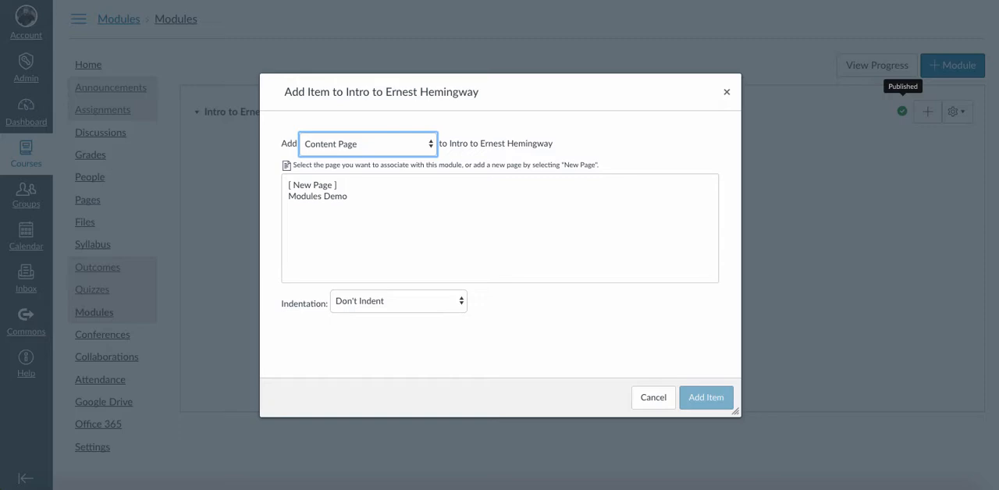
left_click(313, 186)
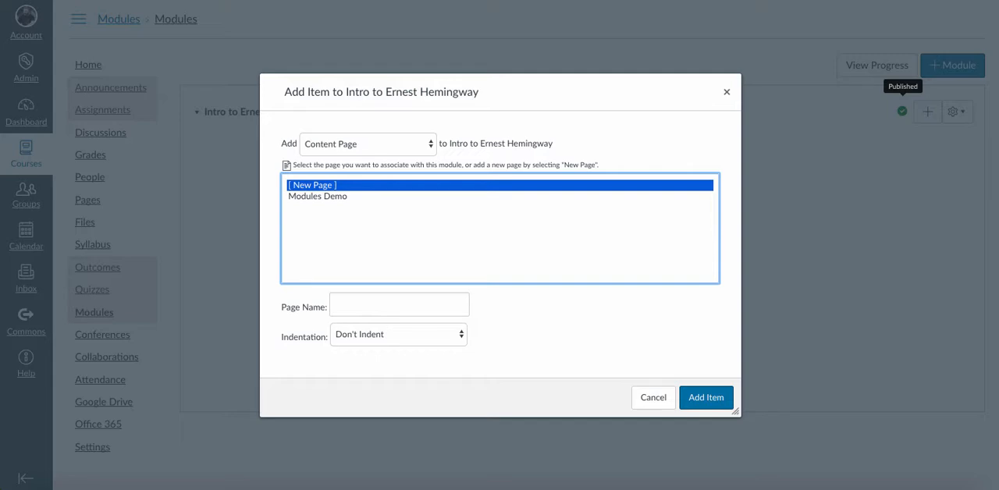
left_click(399, 304)
type("L")
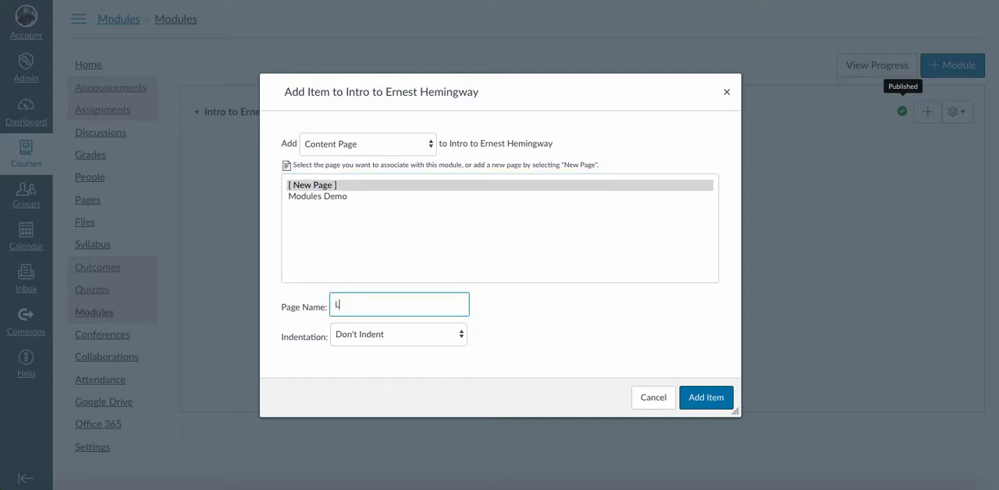
type("ife of Hemingway")
left_click(706, 398)
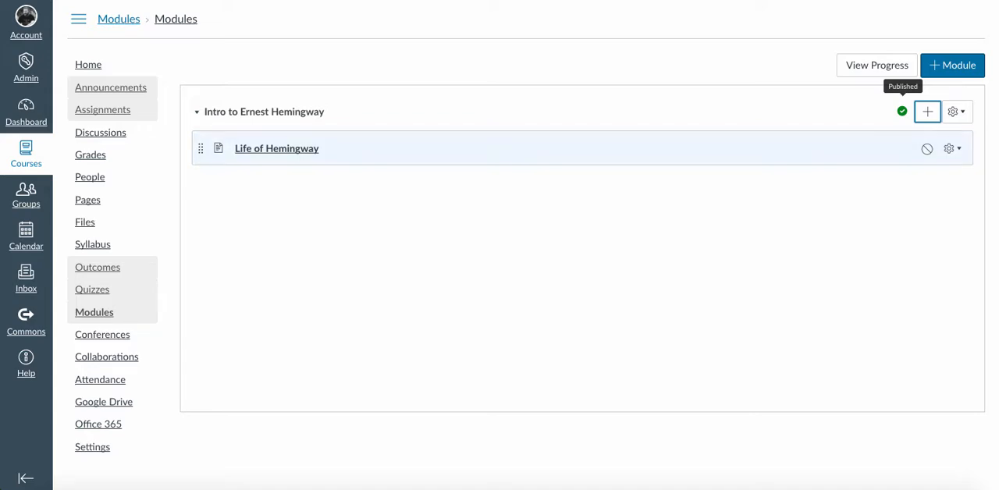
- Publish the Life of Hemingway page, and unpublish and republish the Intro to Ernest Hemingway module
left_click(926, 149)
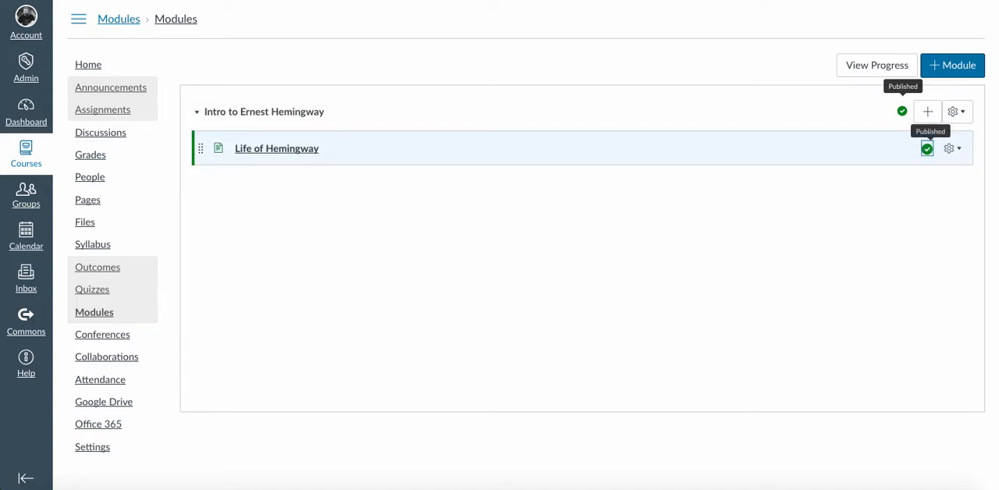
left_click(927, 149)
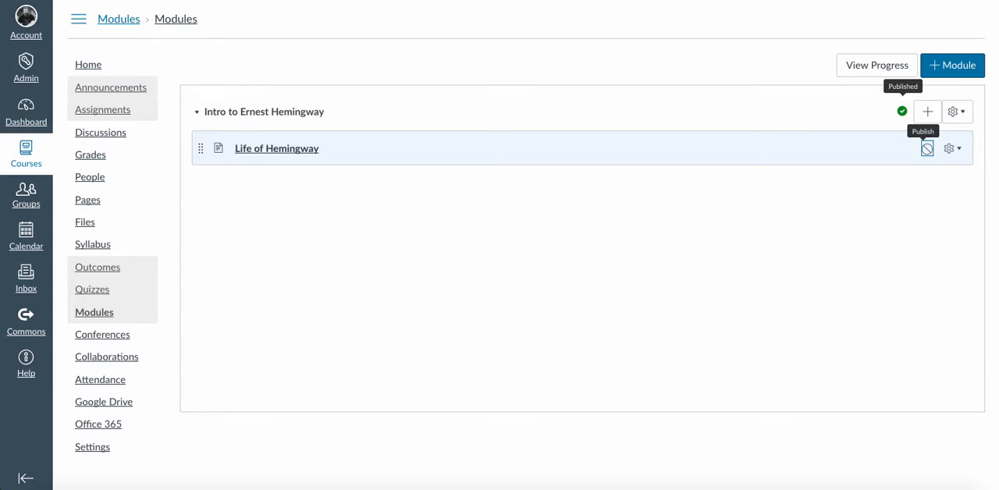
left_click(927, 148)
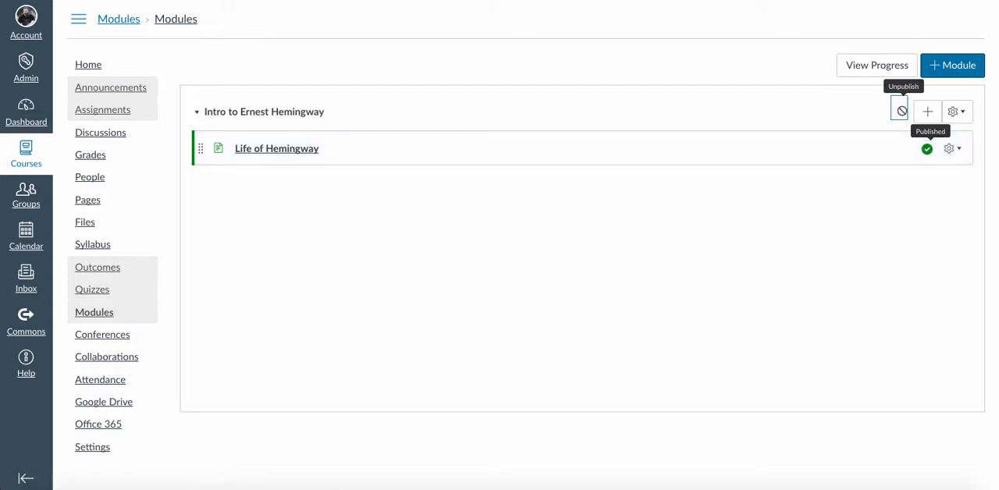
left_click(902, 111)
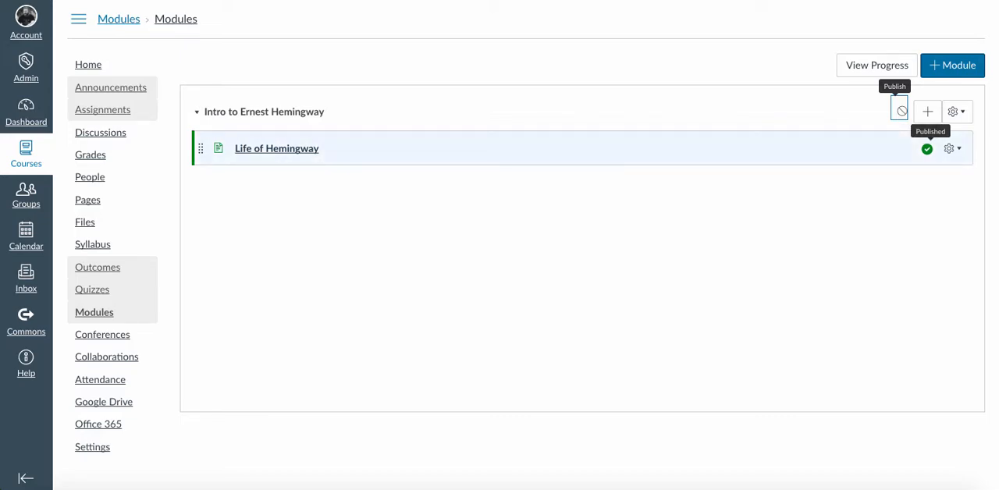
left_click(900, 111)
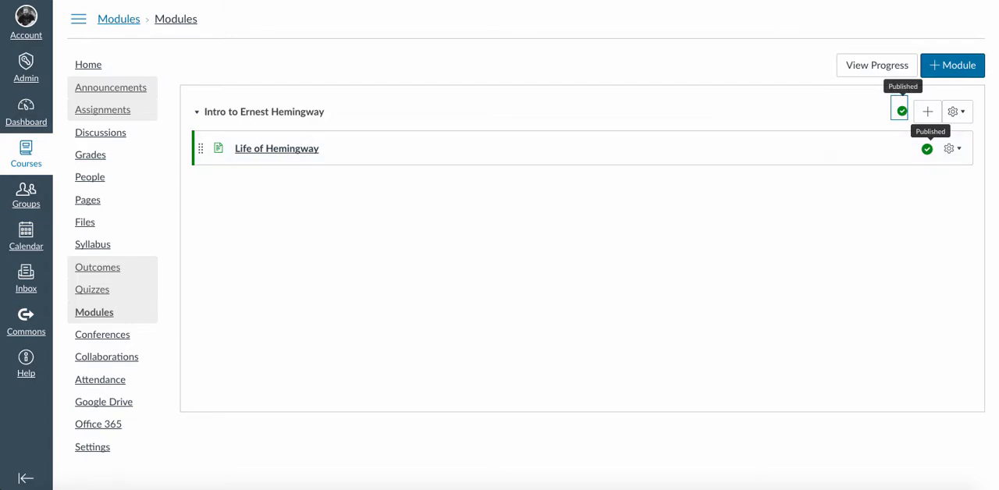
- View the Life of Hemingway page and return to the course modules
left_click(276, 148)
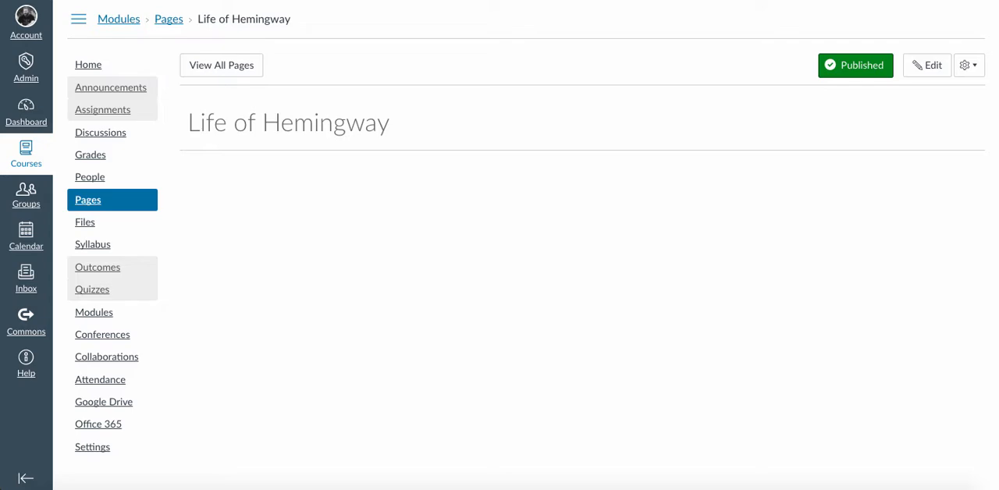
left_click(93, 312)
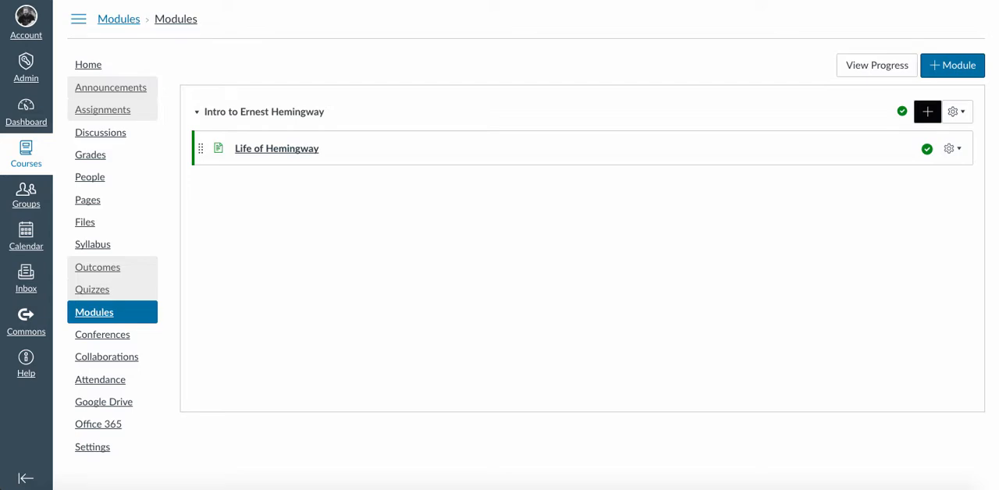
- Add a new assignment named "Read and Review Hemingway Articles" to the Intro to Ernest Hemingway module
left_click(927, 111)
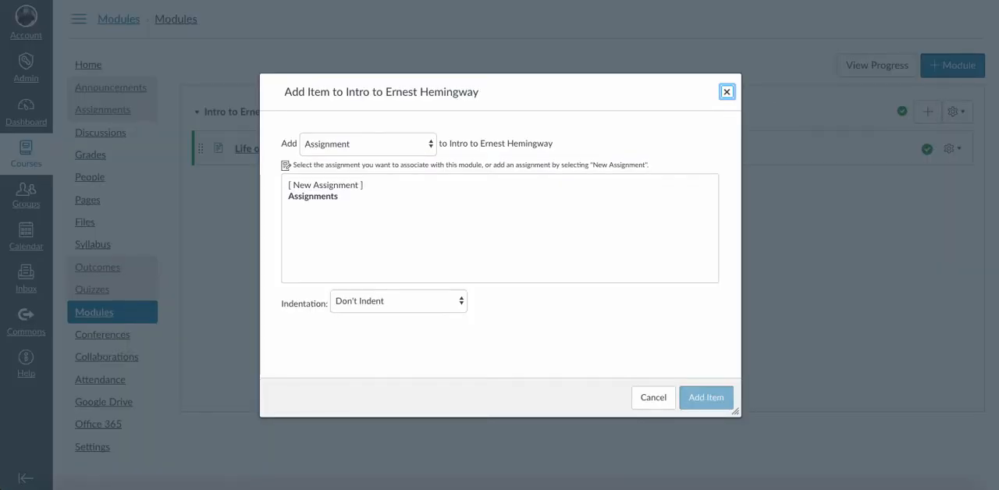
left_click(326, 186)
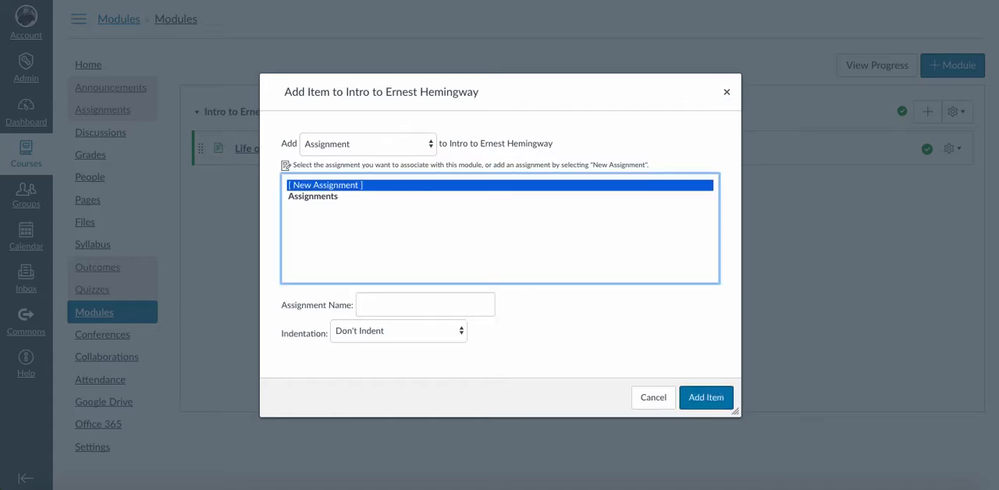
left_click(425, 305)
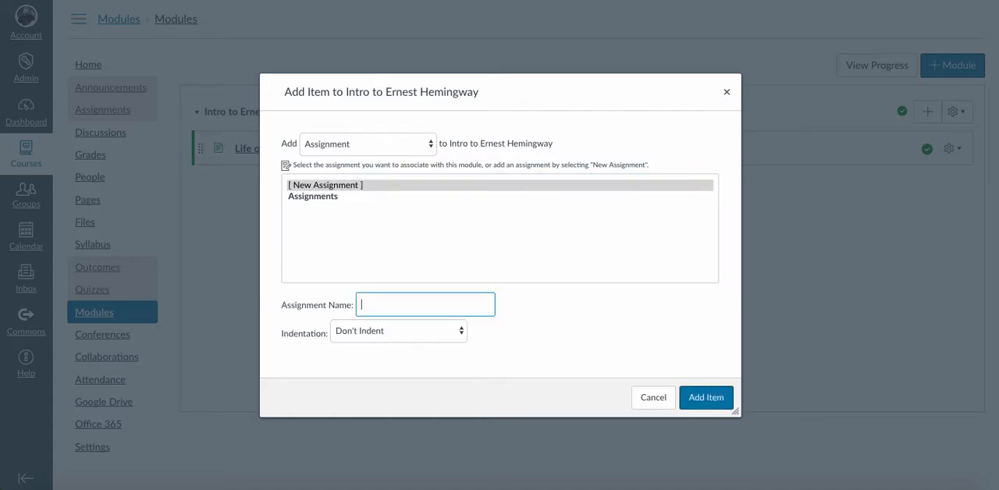
type("Read and Review Hemingway A")
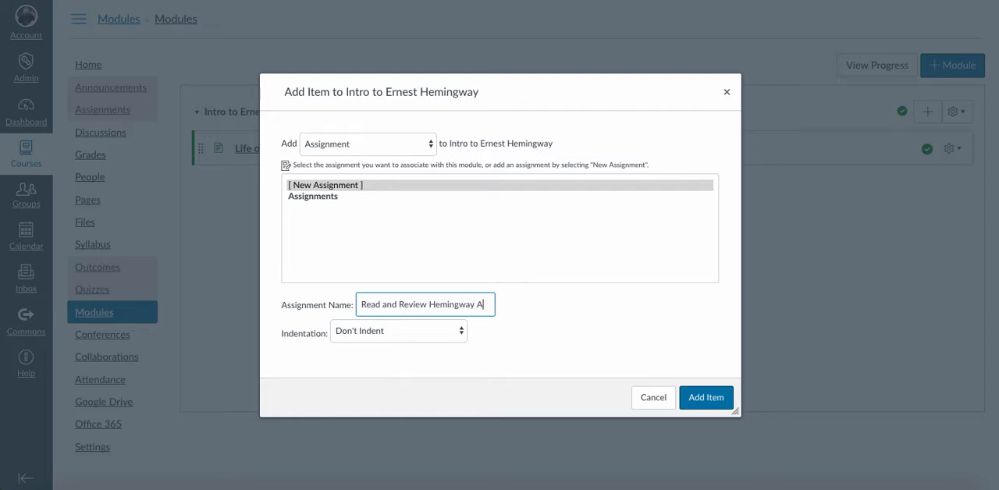
type("rticles")
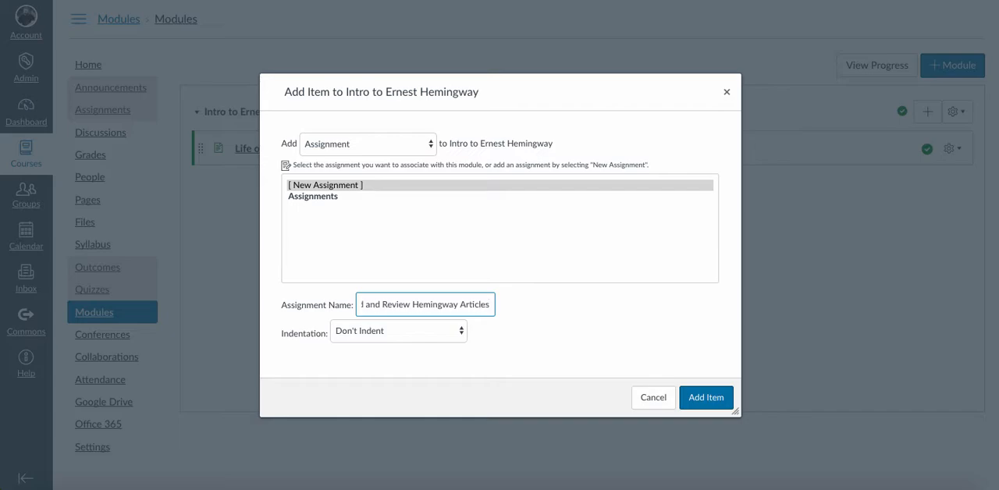
left_click(707, 398)
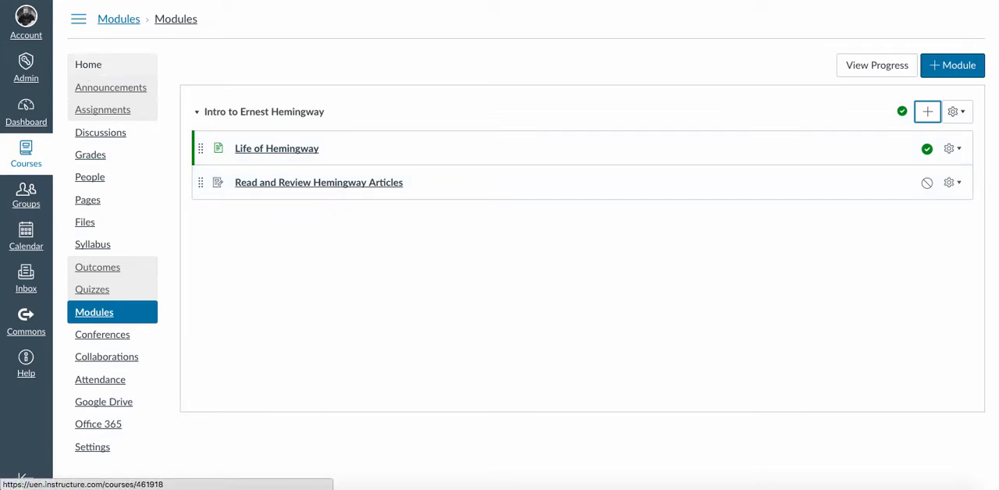
- Check the list of novels on the course home page and return to the modules
left_click(88, 64)
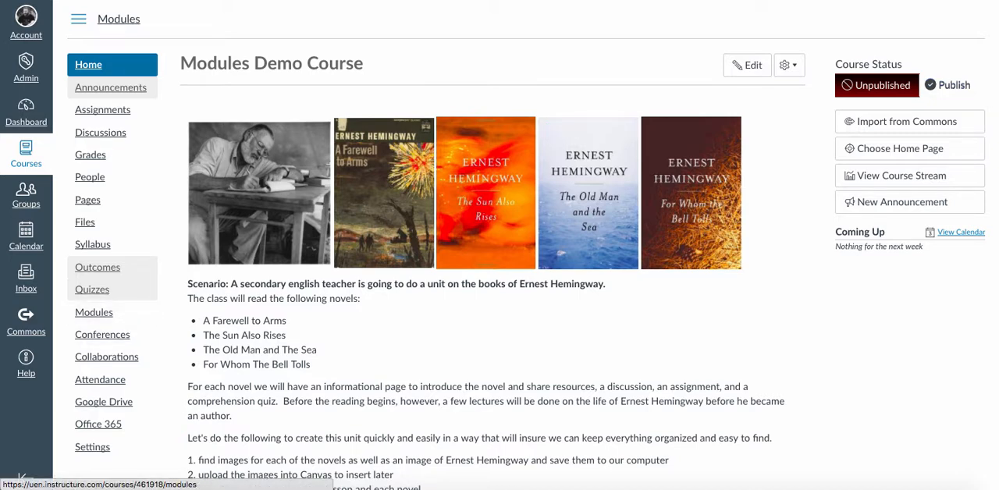
left_click(94, 313)
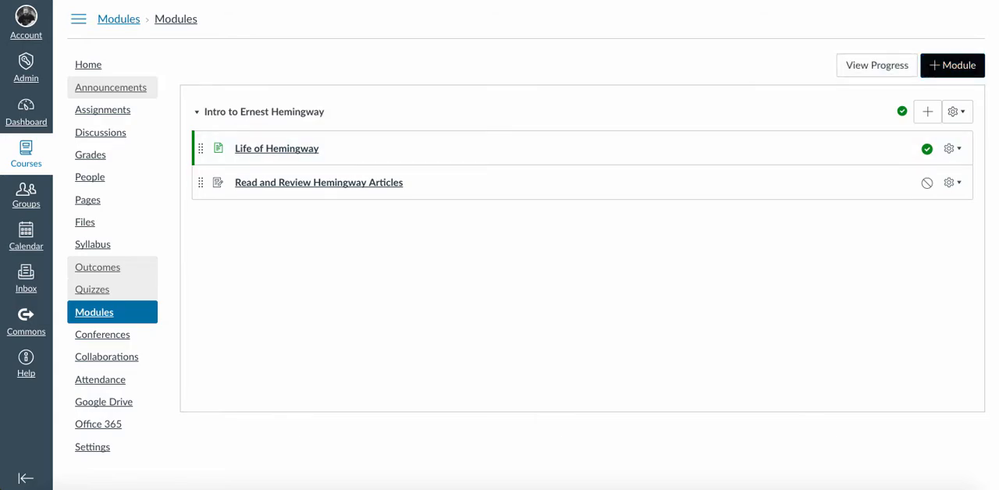
- Add a new module named "The Sun Also Rises" to the course
left_click(953, 66)
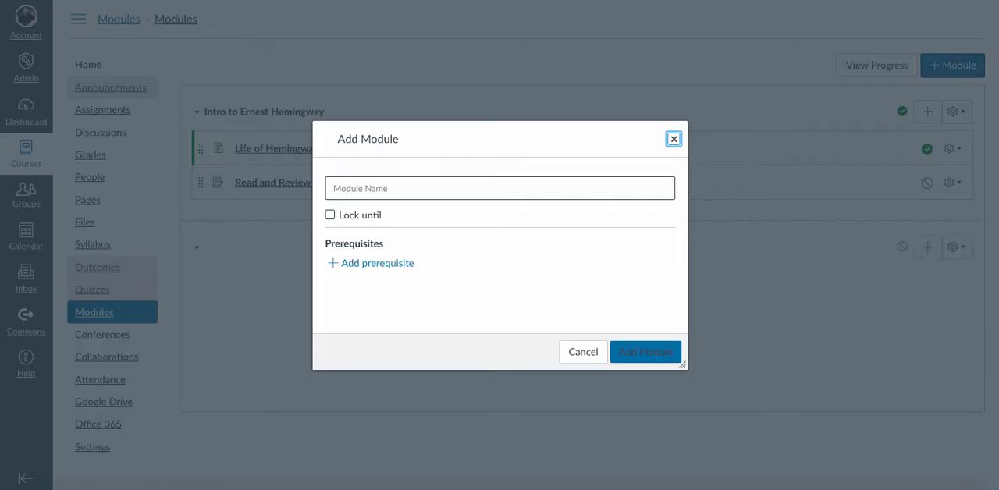
left_click(500, 188)
type("T")
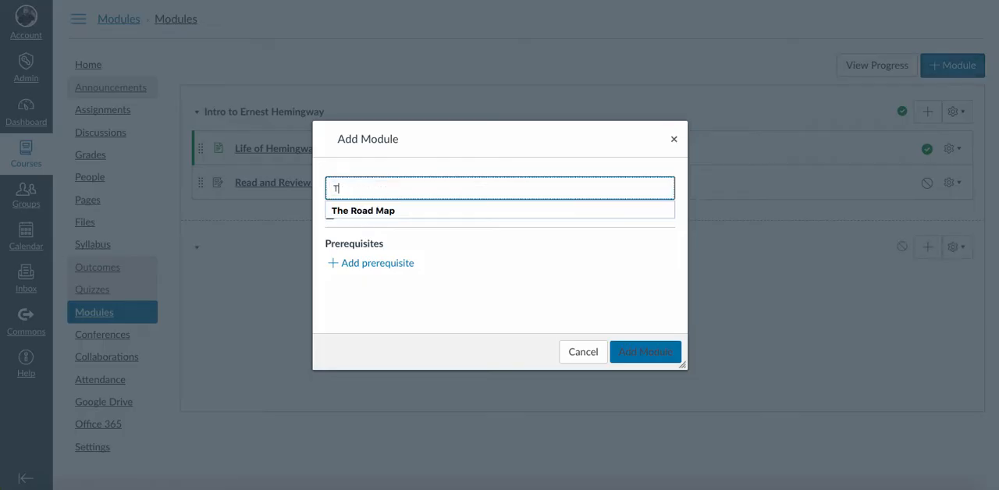
type("he Sun Also ")
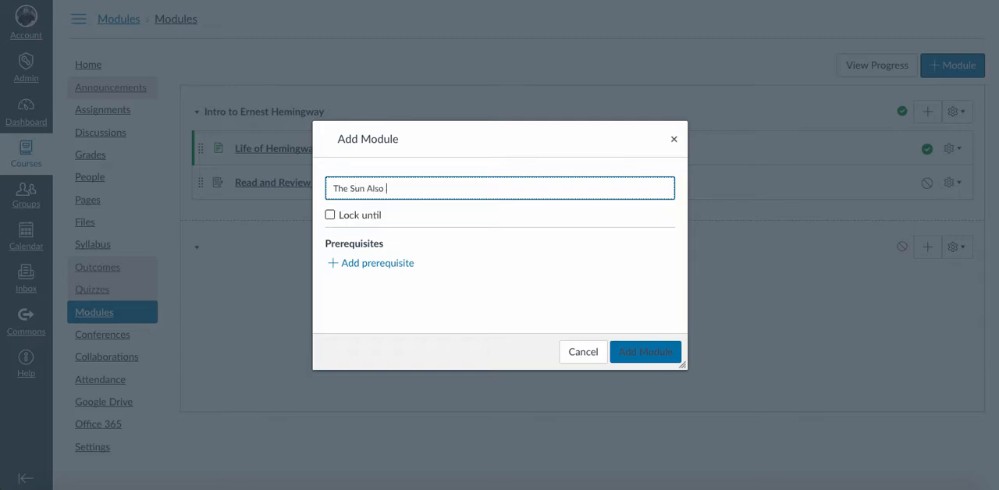
type("Rises")
key("Return")
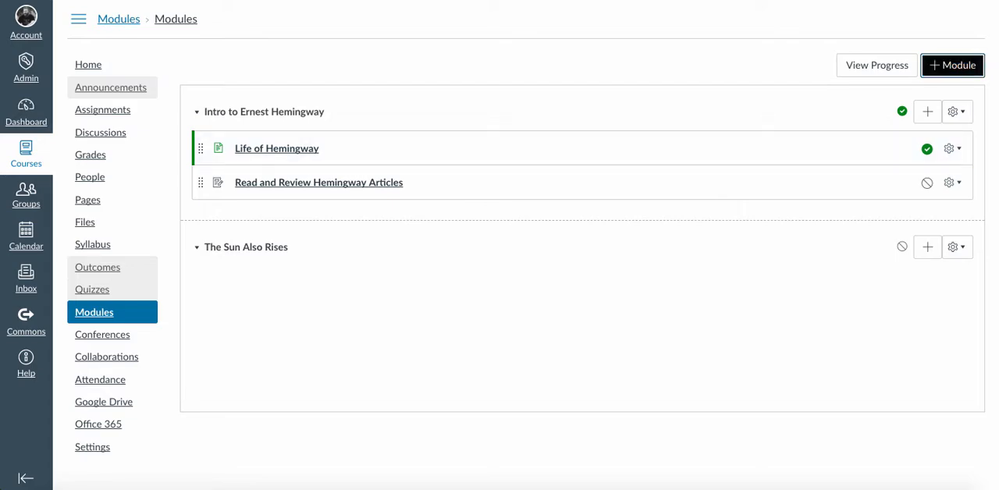
- Add a new module named "The Old Man and The Sea" to the course
key("Return")
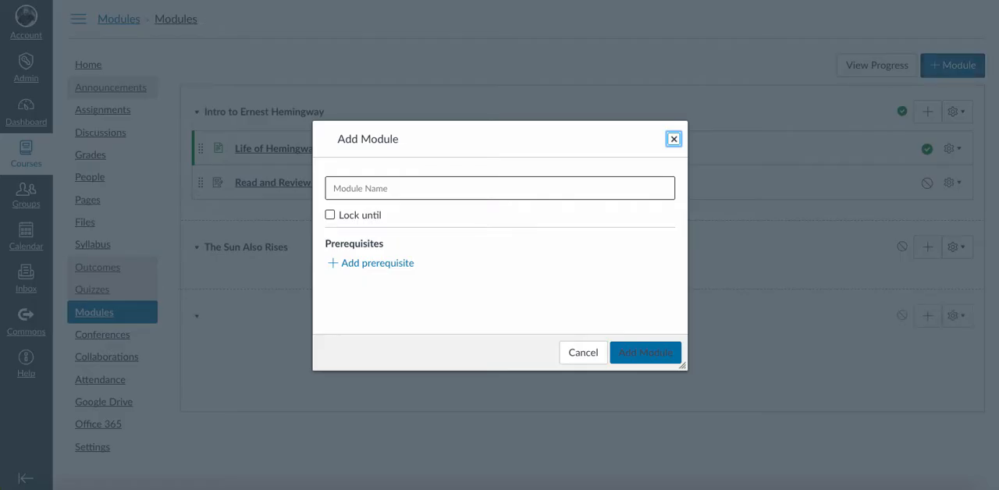
key("Tab")
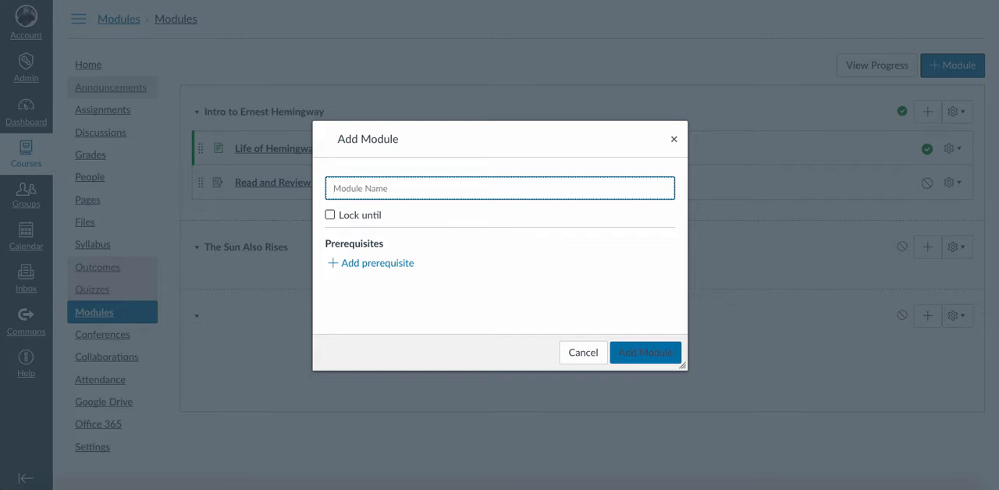
type("The Old Man and The Sea")
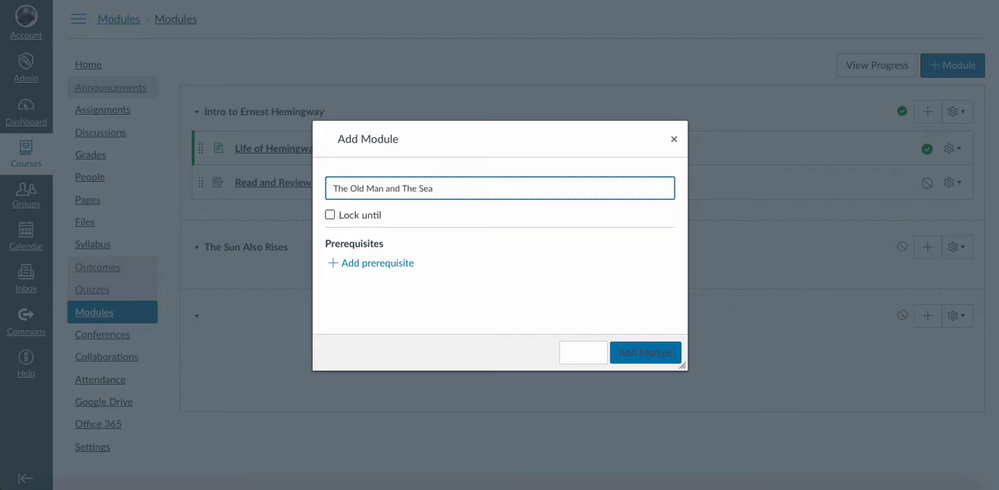
key("Return")
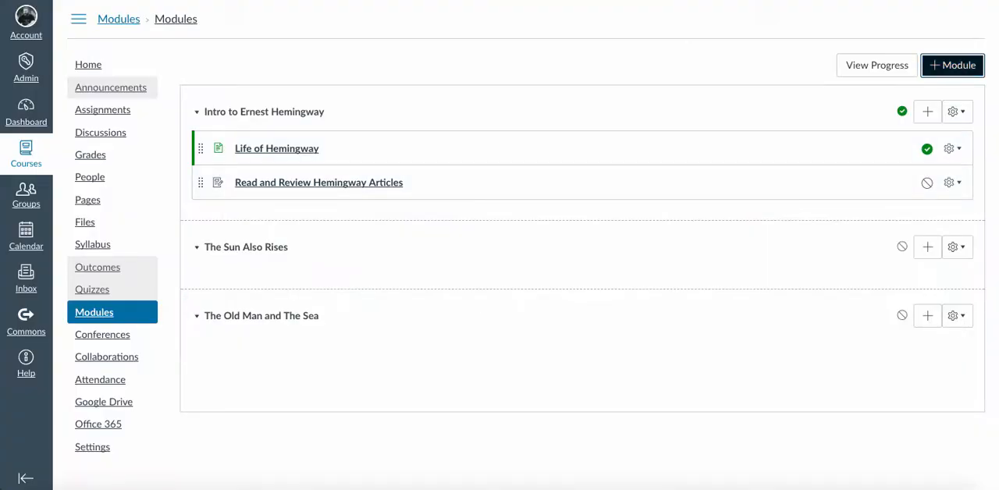
- Add a new module named "For Whom the Bell Tolls" to the course
key("Return")
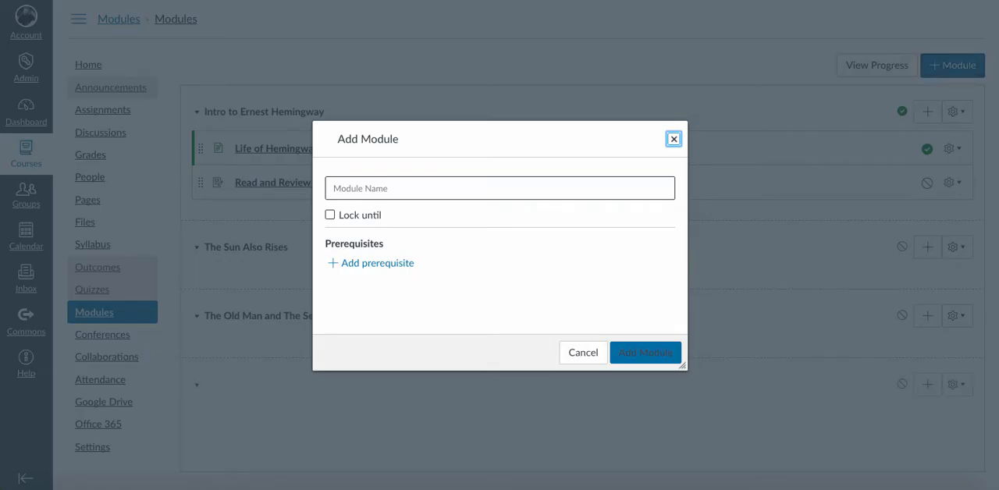
key("Tab")
type("For Whom t")
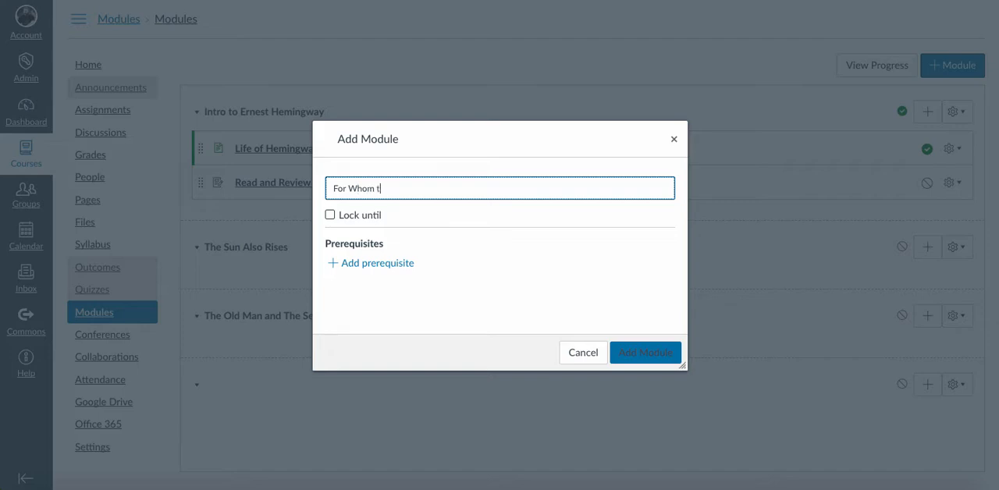
type("he Bell Tolls")
key("Return")
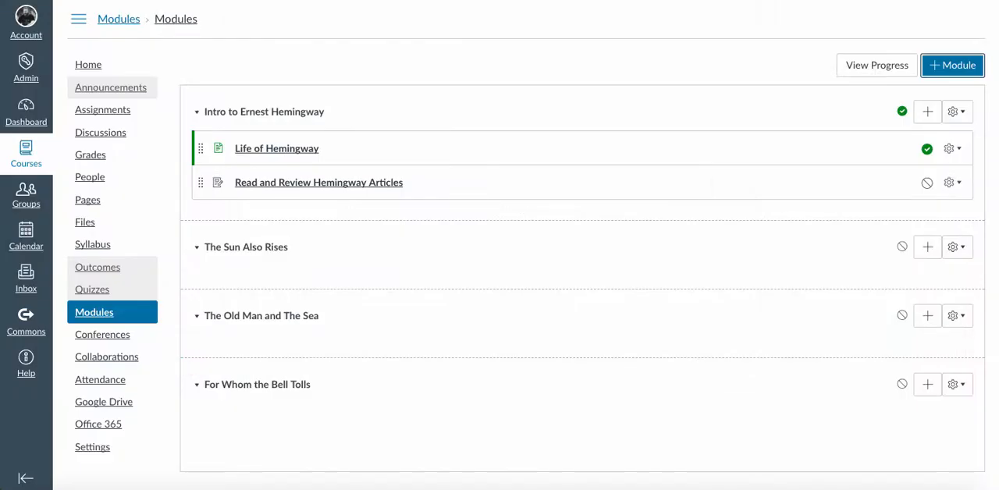
- Add a new module named "A Farewell to Arms", without accepting the suggested "Demo" ending
key("Return")
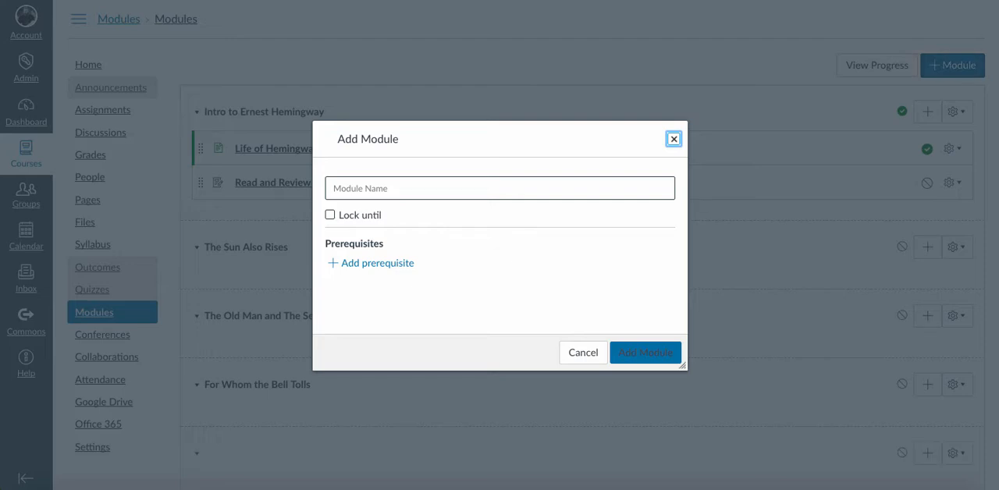
key("Tab")
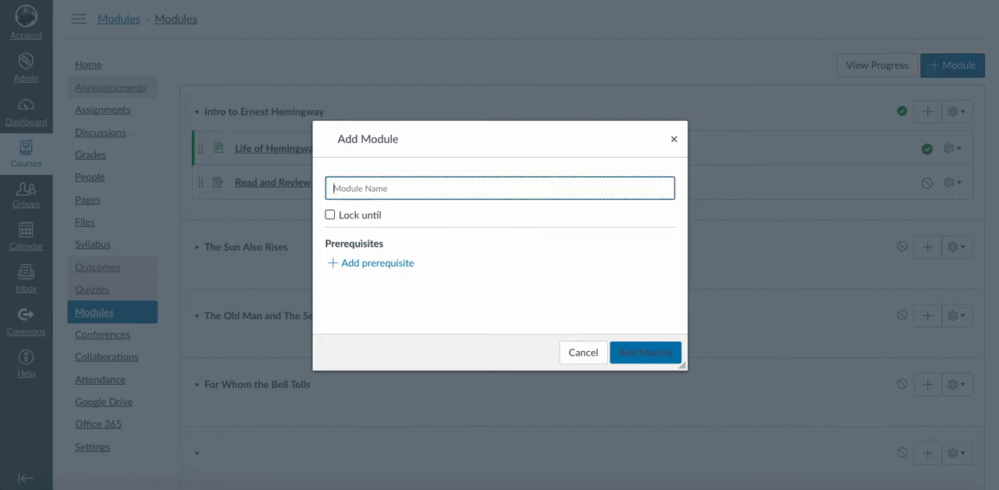
type("A Farewell to Arms")
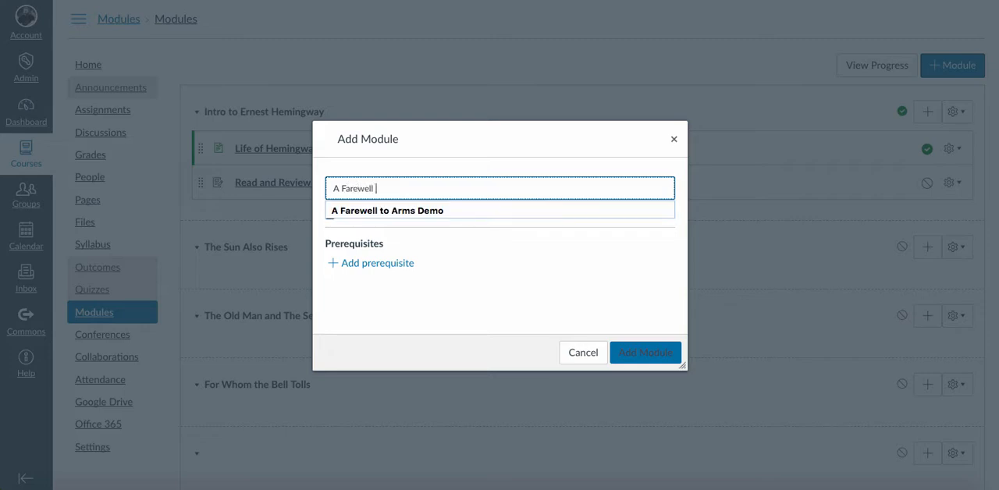
key("Down")
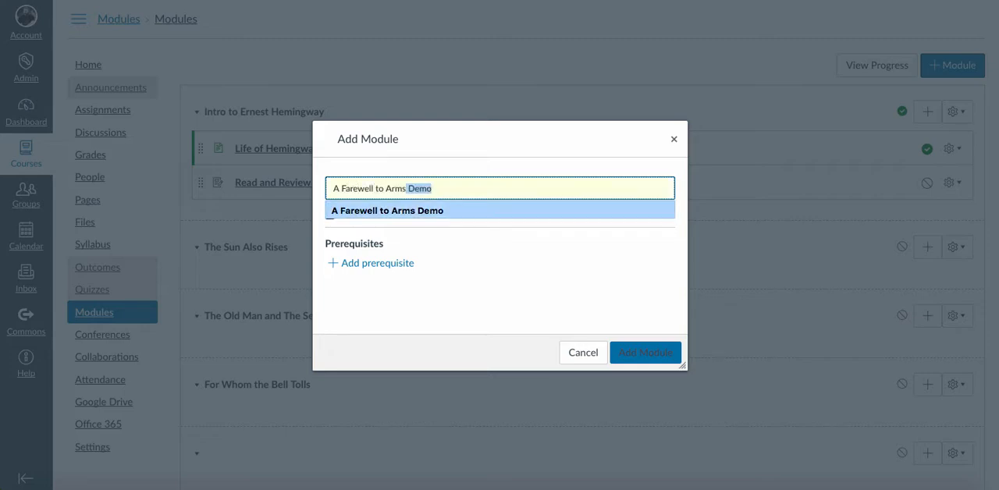
key("Up")
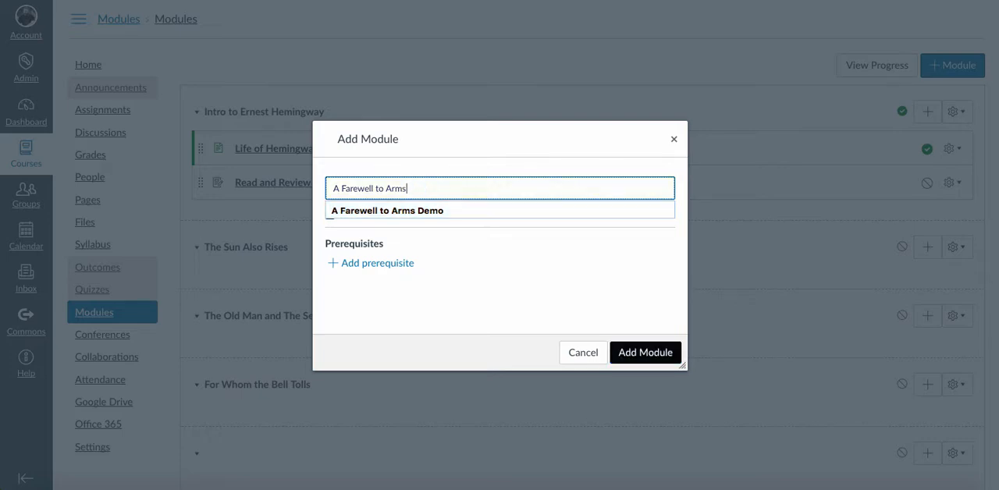
key("Return")
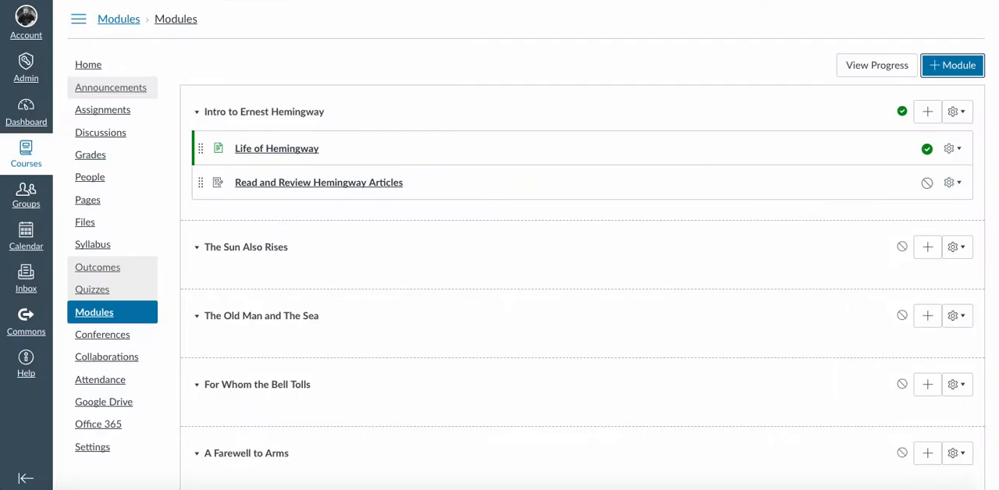
- Check the novel order on the course home page and move the A Farewell to Arms module directly below Intro to Ernest Hemingway
left_click(89, 65)
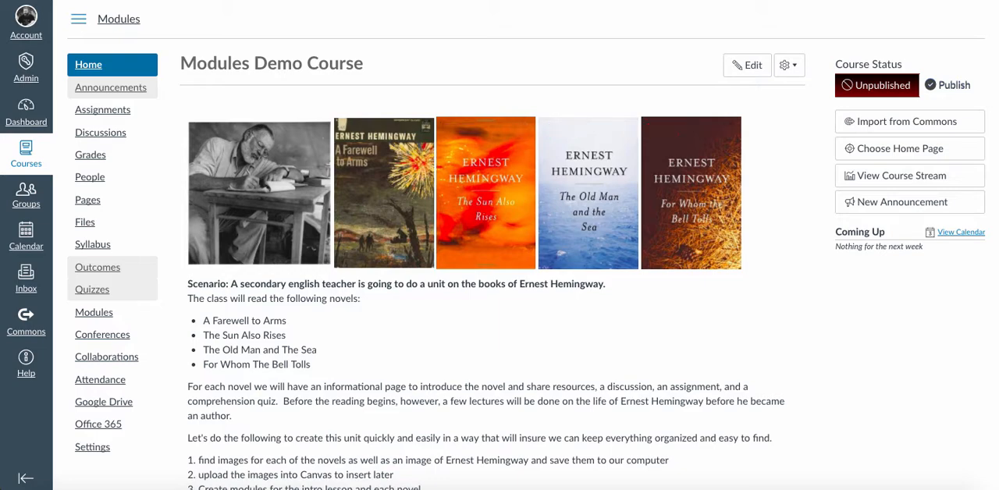
left_click(93, 311)
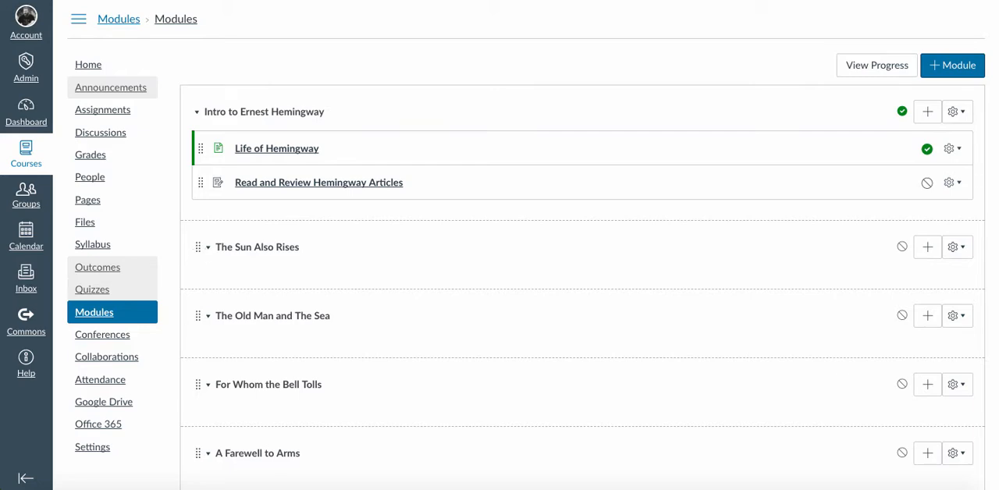
left_click_drag(197, 454, 197, 246)
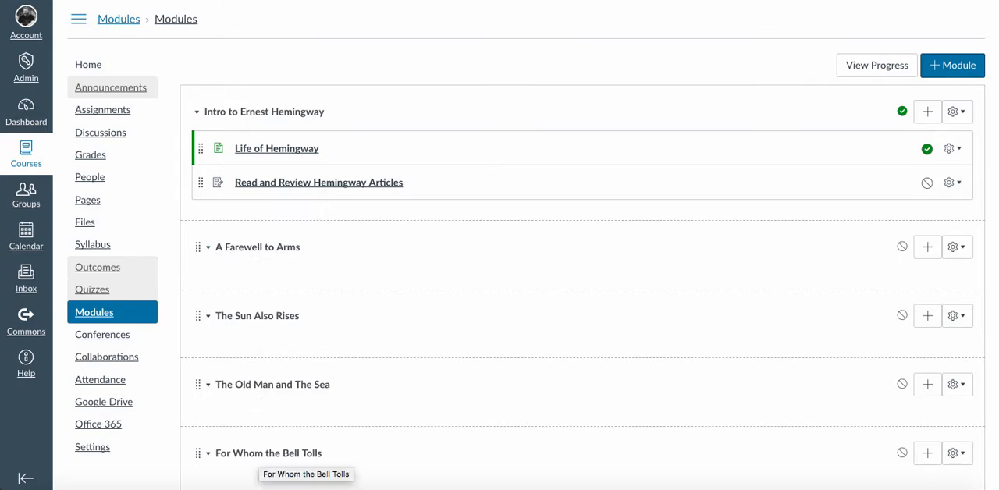
- Open the Modules Demo home page of the course for editing and look over its content
left_click(89, 65)
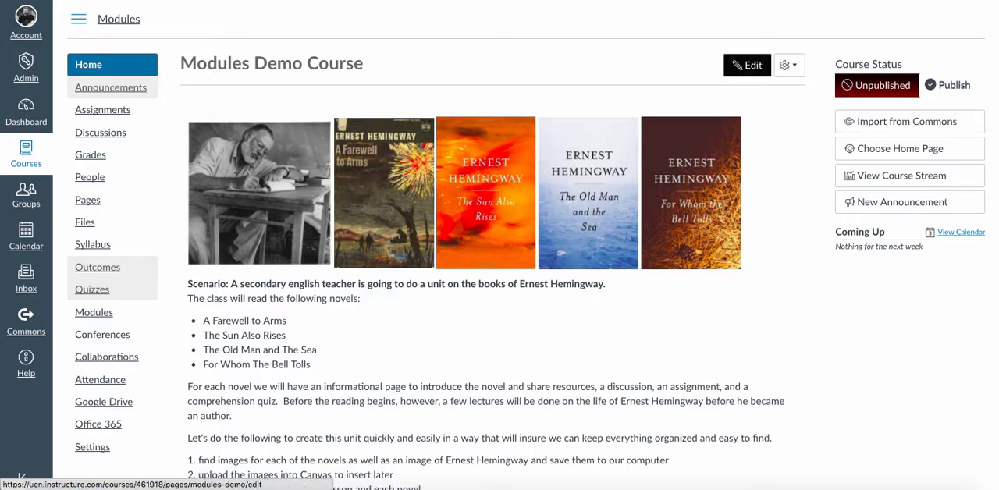
left_click(747, 65)
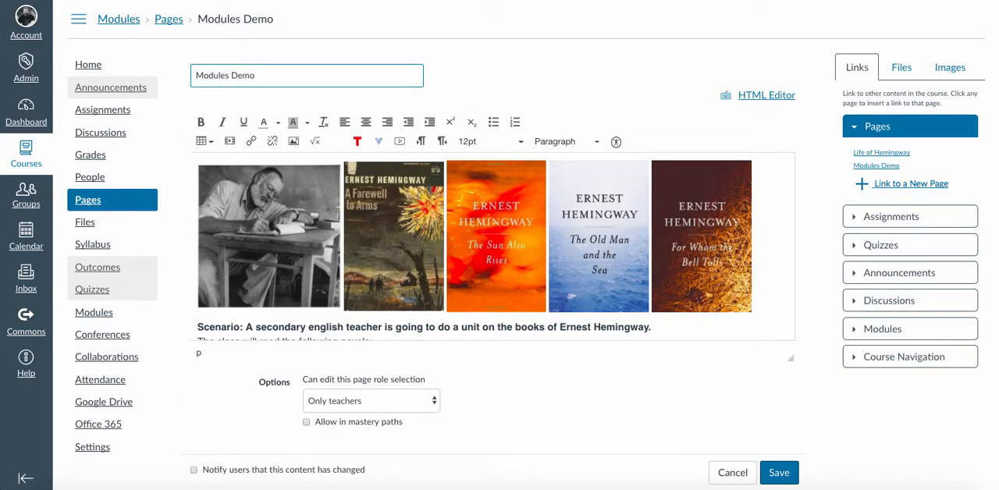
scroll(493, 247, "down", 1)
scroll(493, 246, "up", 1)
- Examine the image source and attributes of the A Farewell to Arms cover, leaving them unchanged
left_click(394, 237)
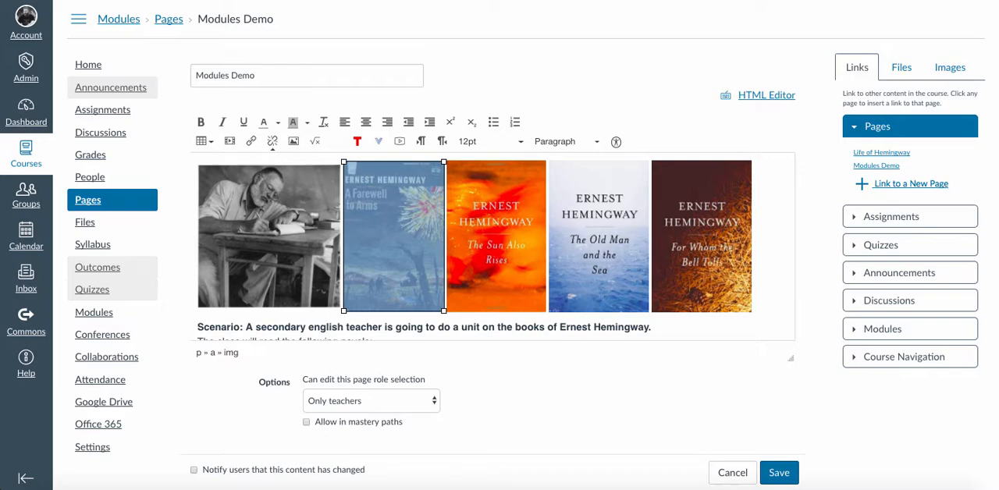
left_click(294, 142)
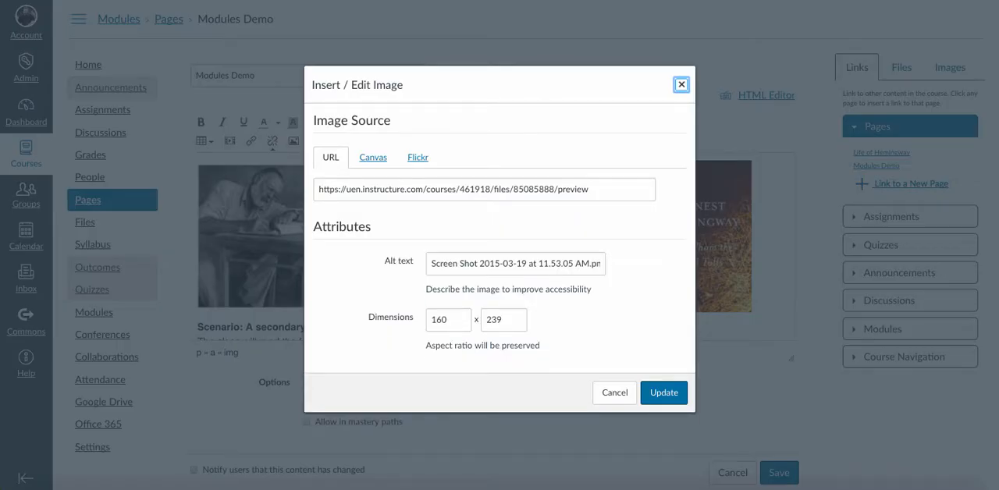
left_click(614, 393)
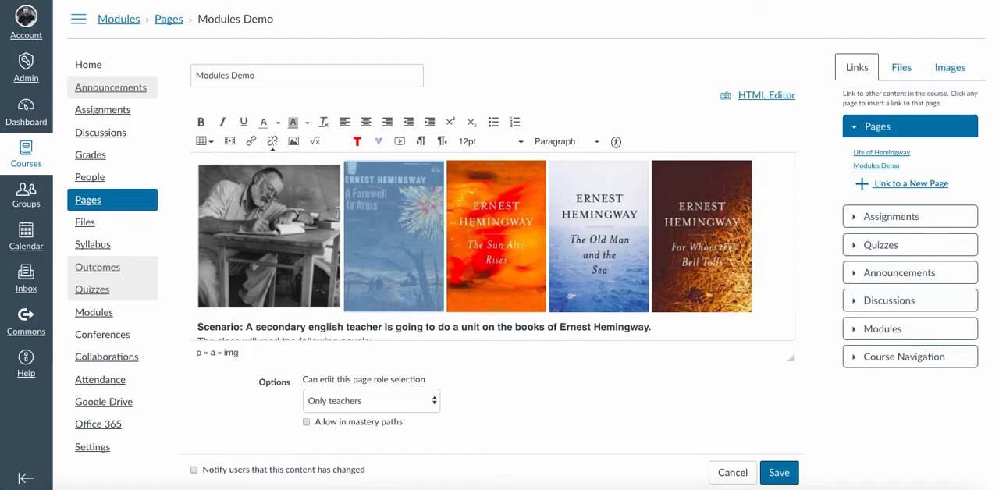
- Link the photo of Hemingway at his desk to the Intro to Ernest Hemingway module
left_click(269, 231)
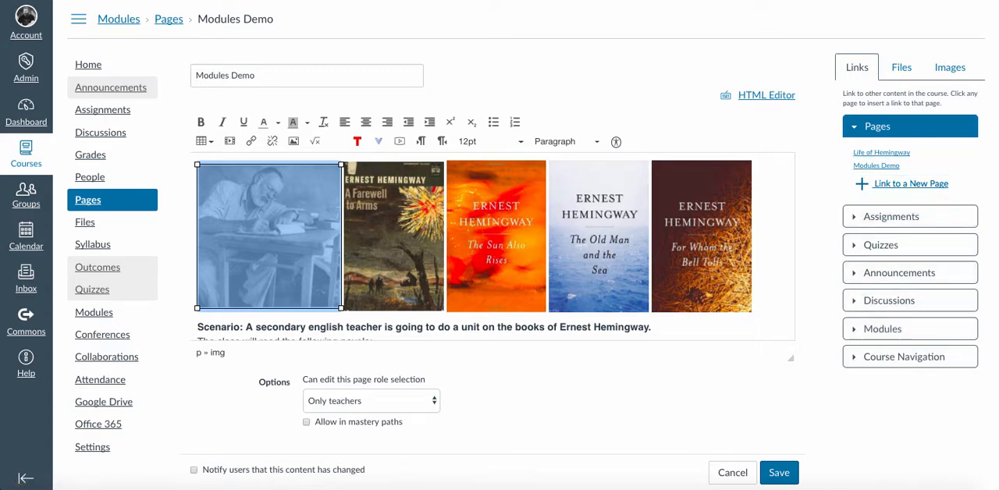
left_click(882, 328)
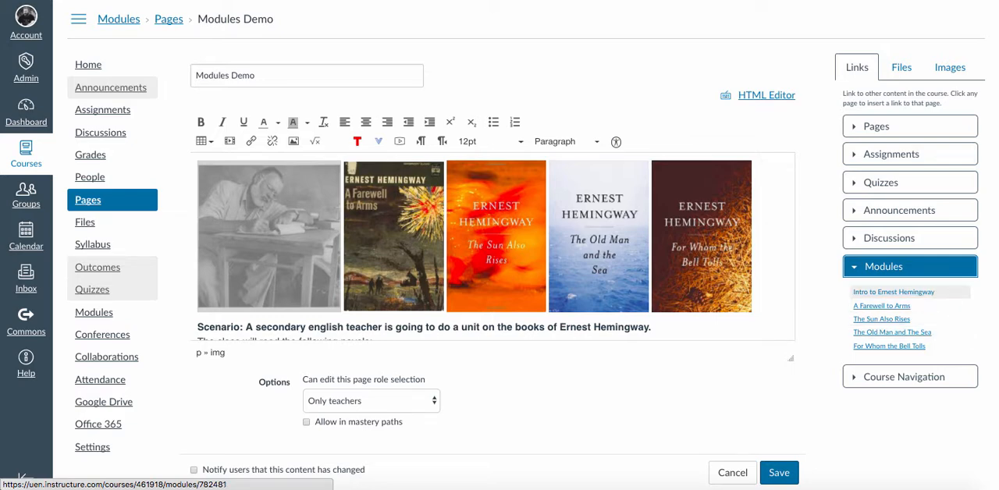
left_click(894, 292)
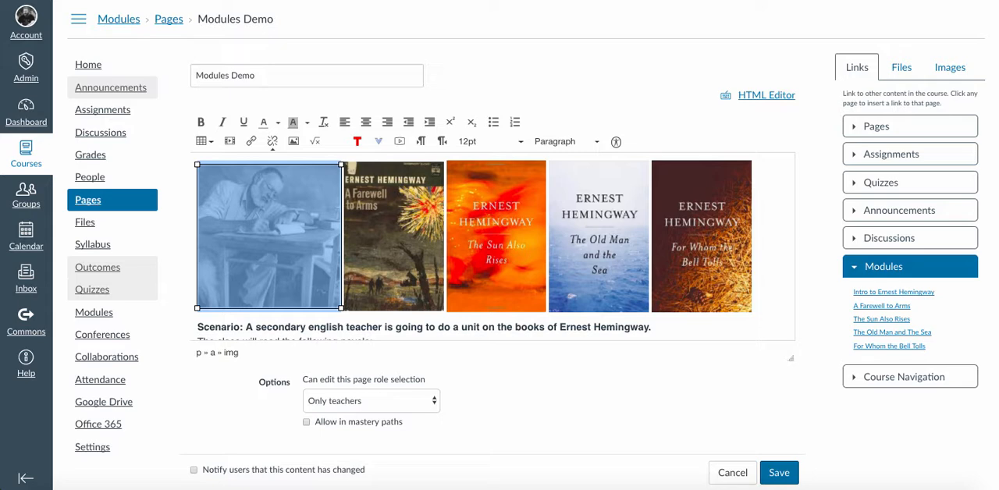
- Link the A Farewell to Arms and The Sun Also Rises cover images to their matching modules
left_click(395, 236)
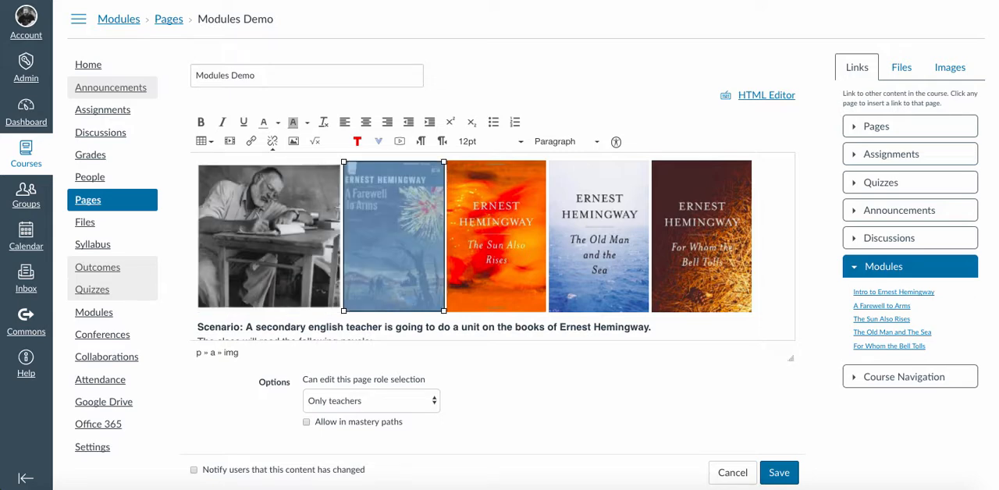
left_click(881, 305)
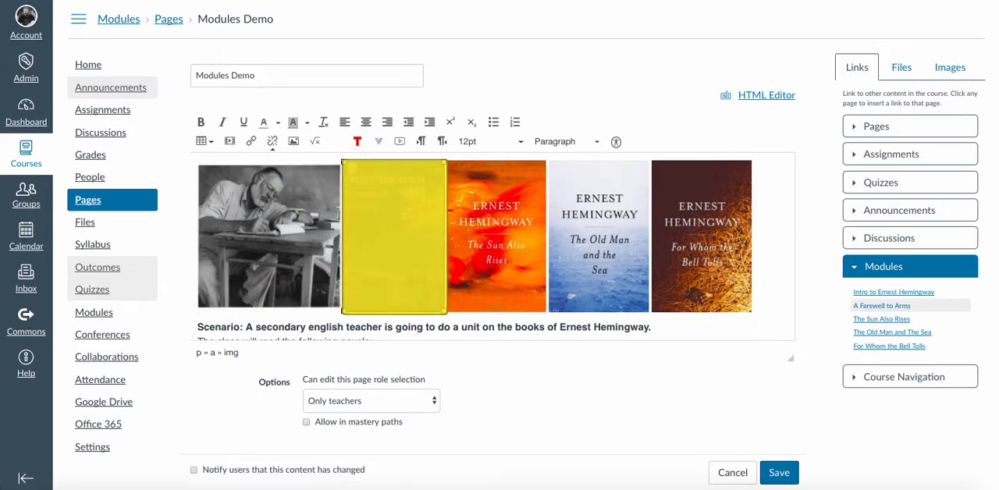
left_click(497, 237)
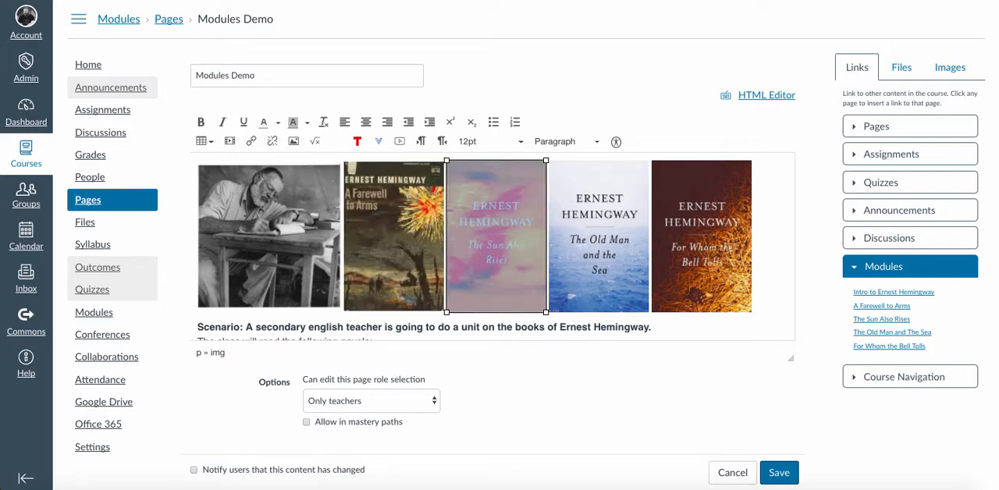
left_click(882, 319)
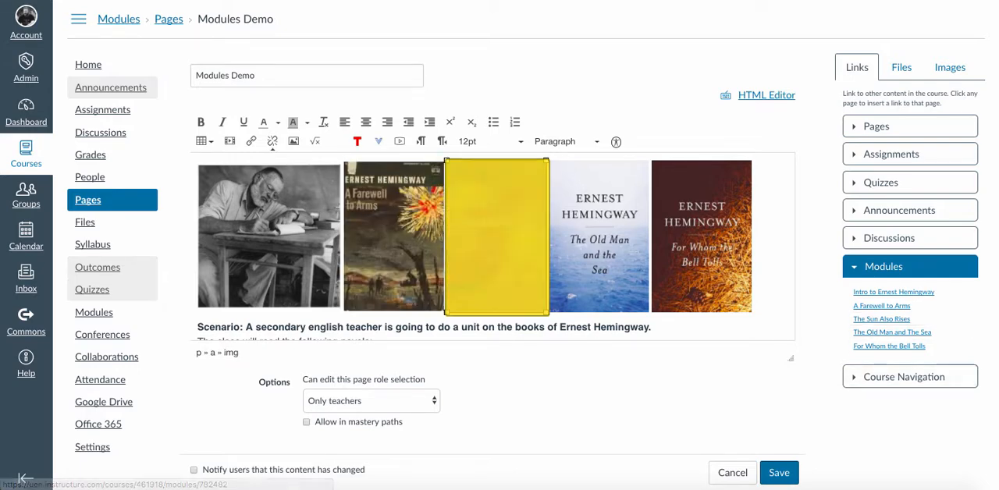
- Link the The Old Man and the Sea and For Whom the Bell Tolls cover images to their matching modules
left_click(599, 237)
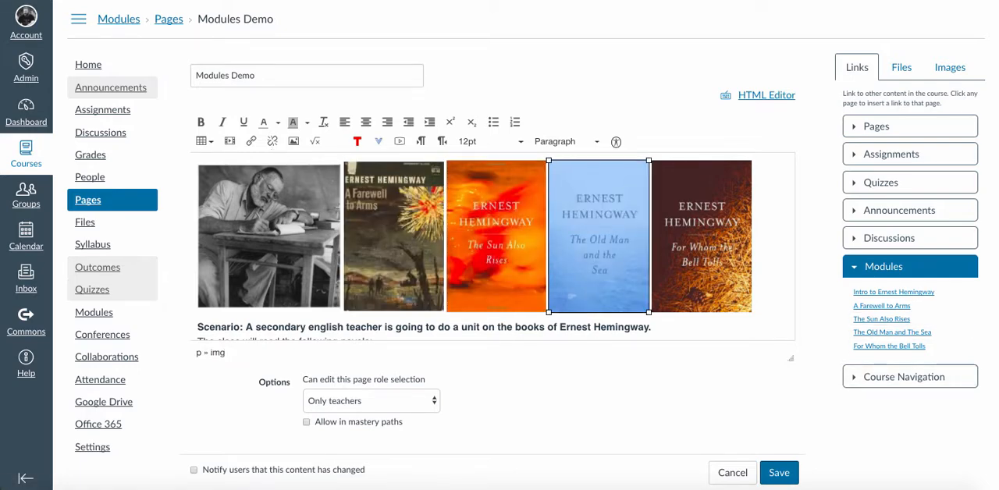
left_click(881, 332)
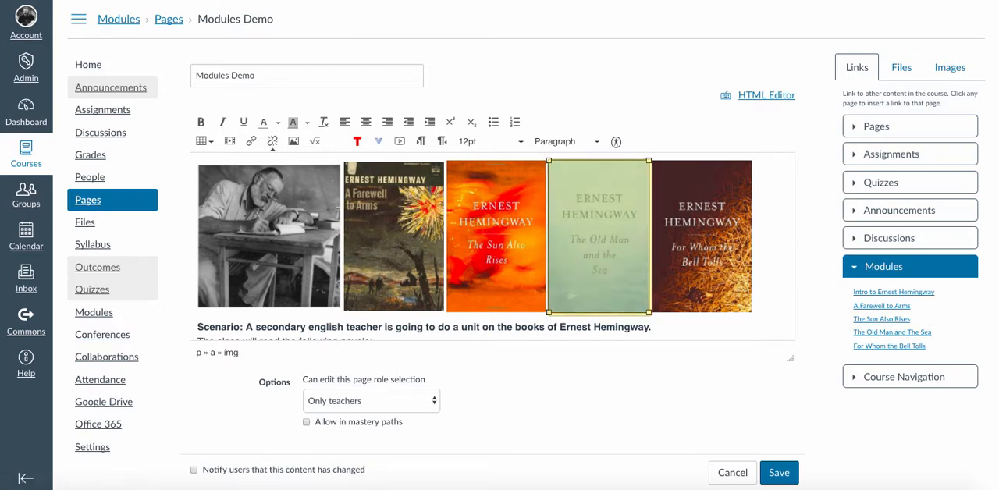
left_click(701, 237)
left_click(889, 346)
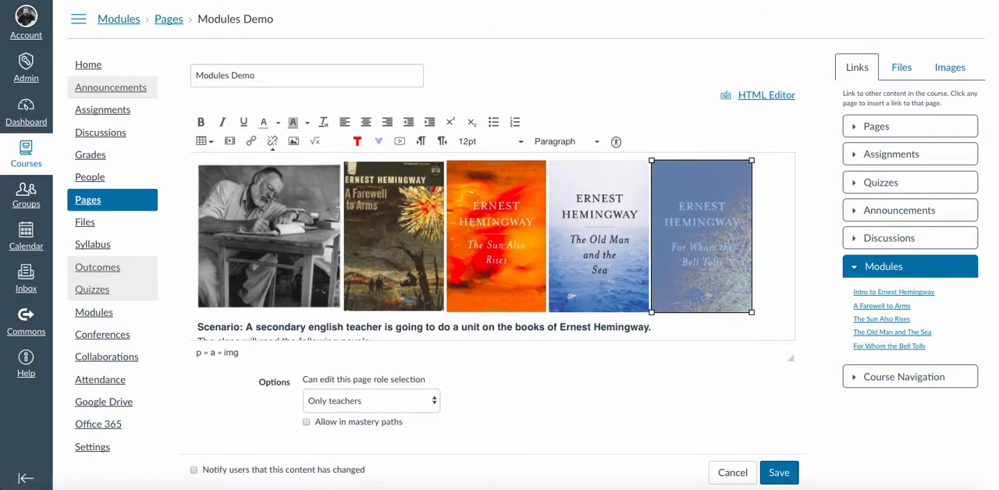
- Save the Modules Demo page and follow the The Old Man and the Sea cover's link to its module
left_click(779, 472)
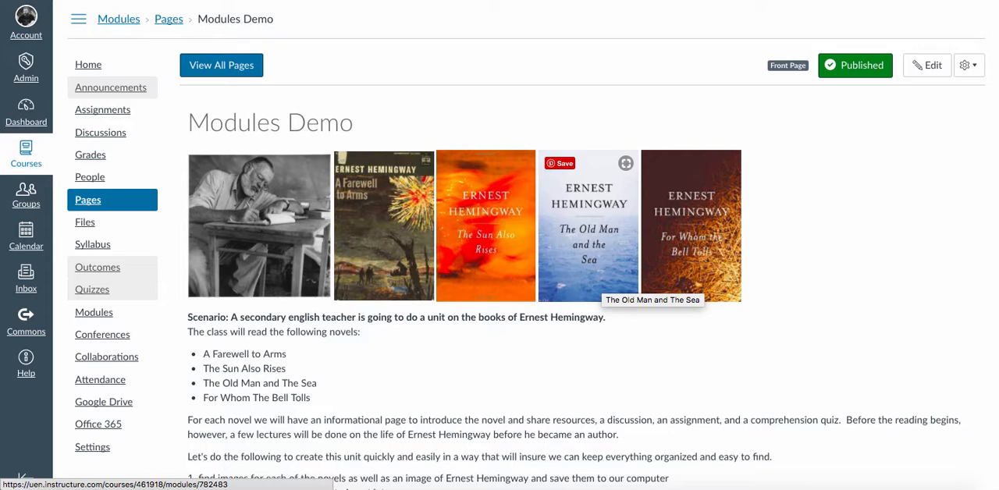
left_click(594, 283)
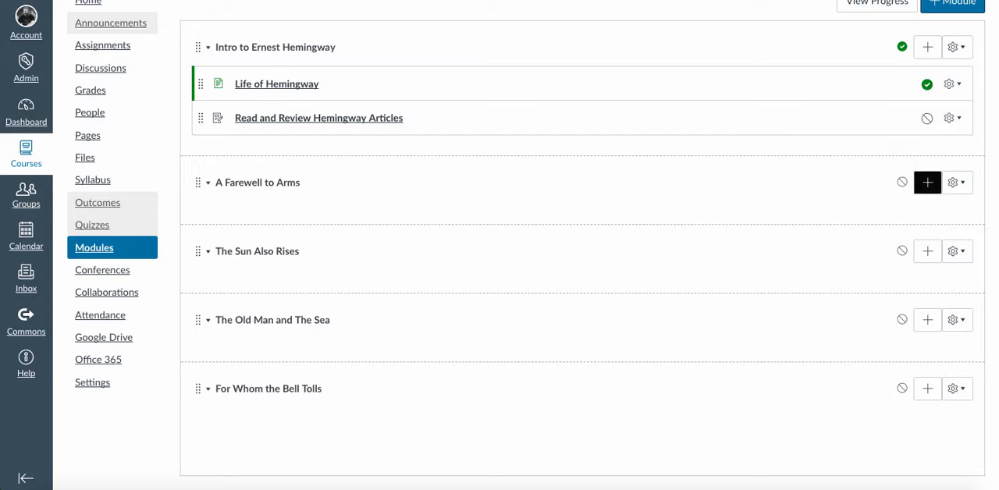
- Add a new content page named "A Farewell To Arms Background Info" to the A Farewell to Arms module, without indentation
left_click(927, 182)
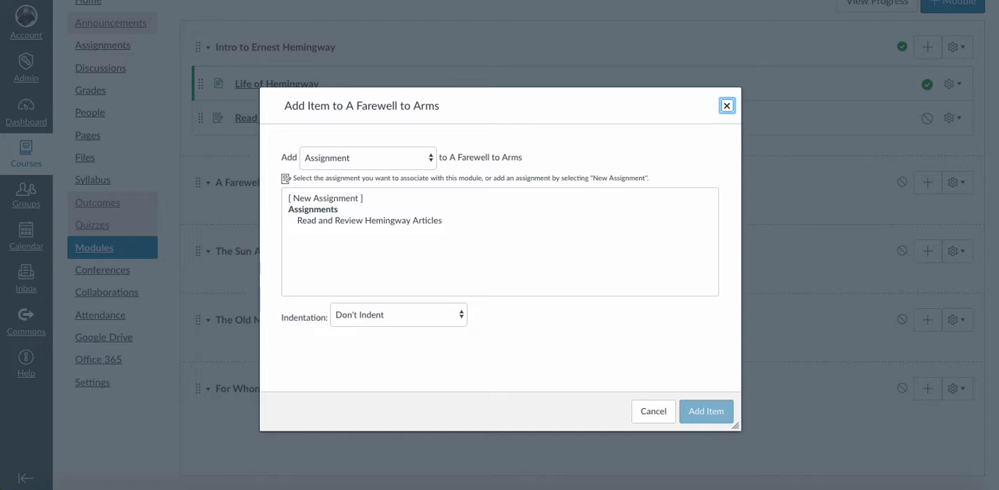
left_click(368, 158)
left_click(333, 193)
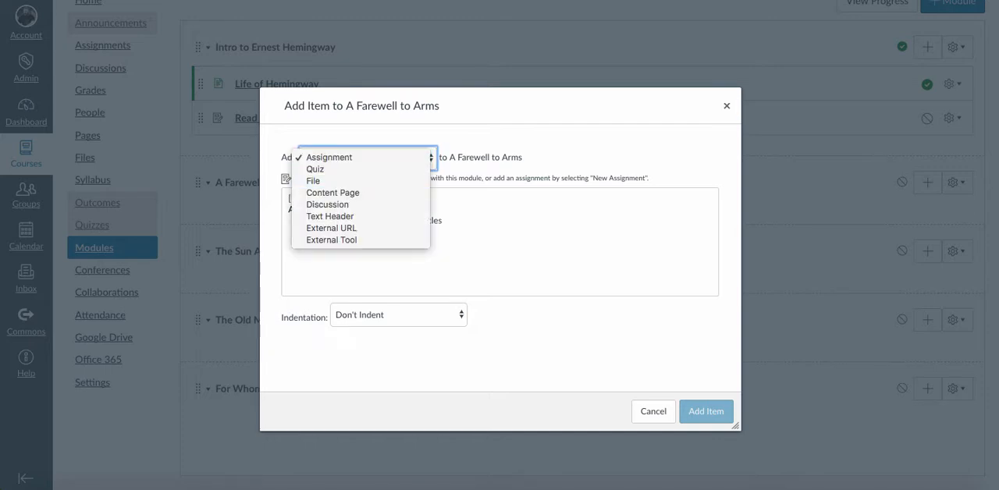
left_click(398, 315)
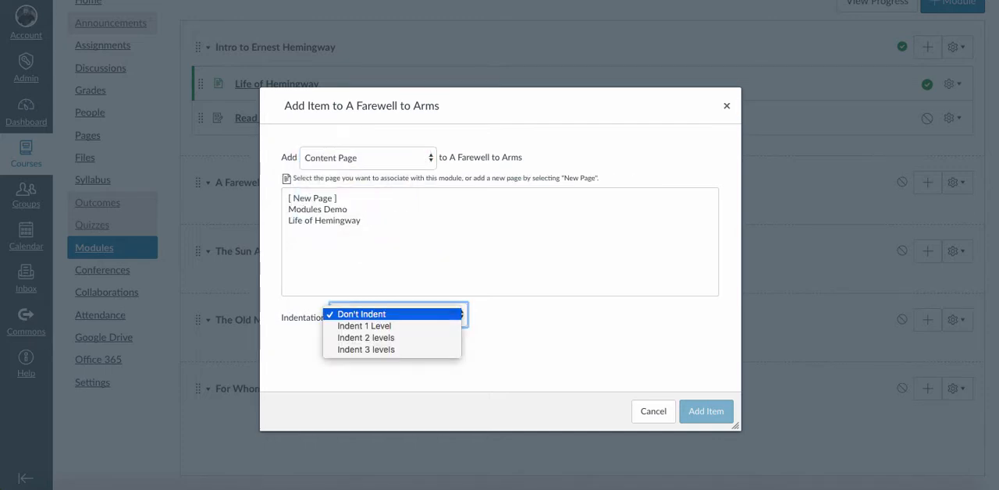
left_click(314, 199)
left_click(314, 199)
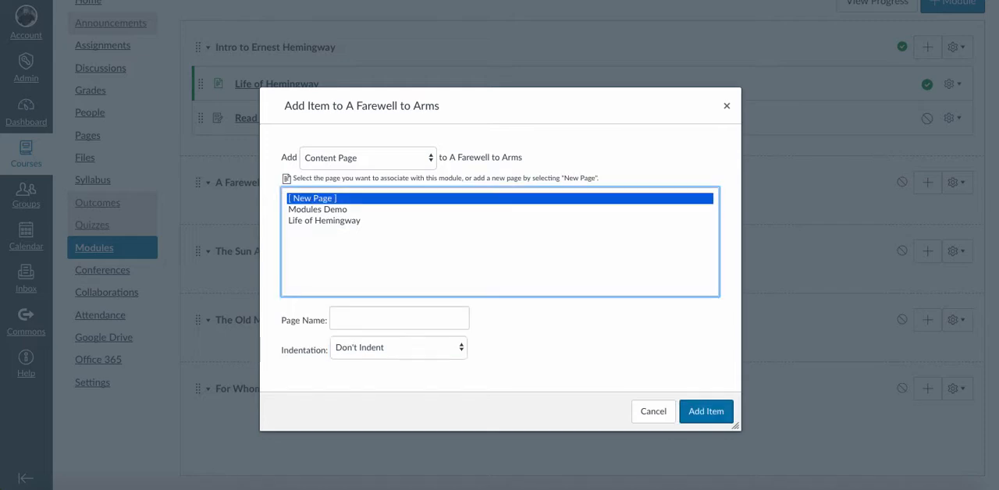
left_click(399, 319)
type("A F")
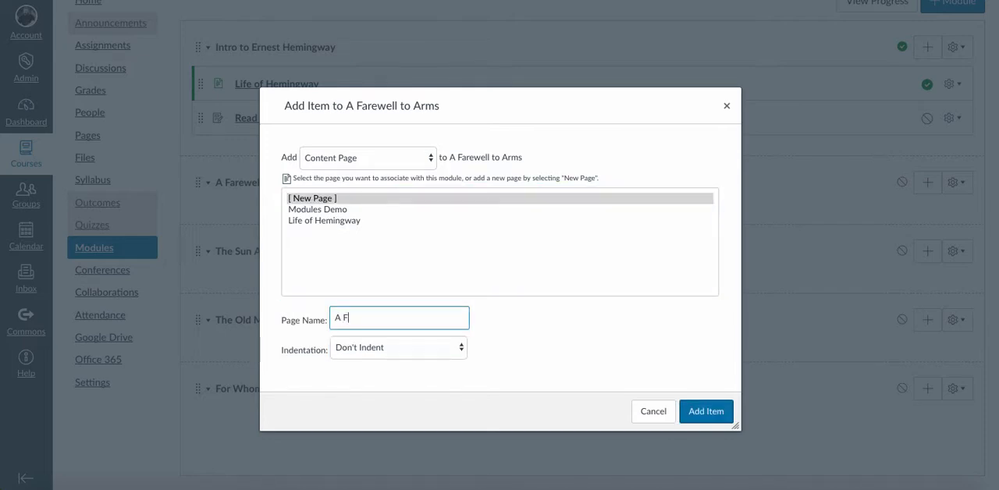
type("arewell To Arms Background ")
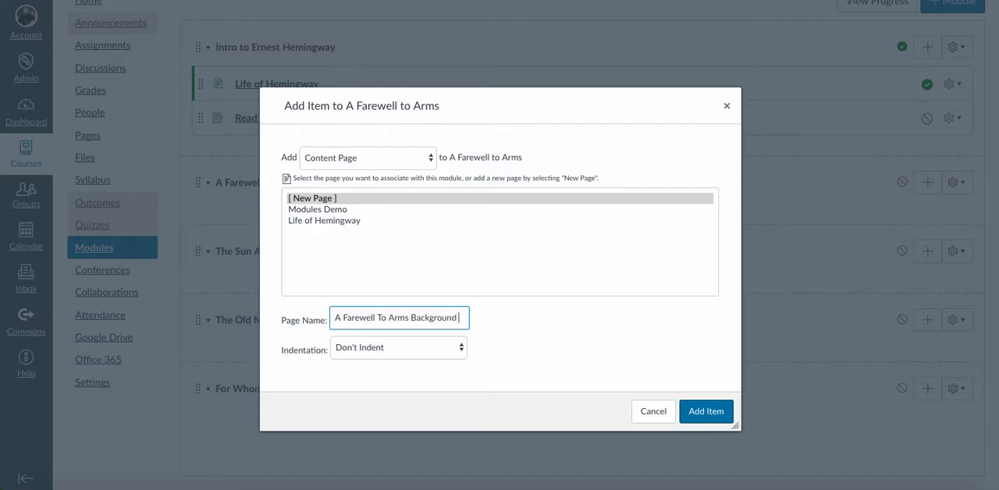
type("Info")
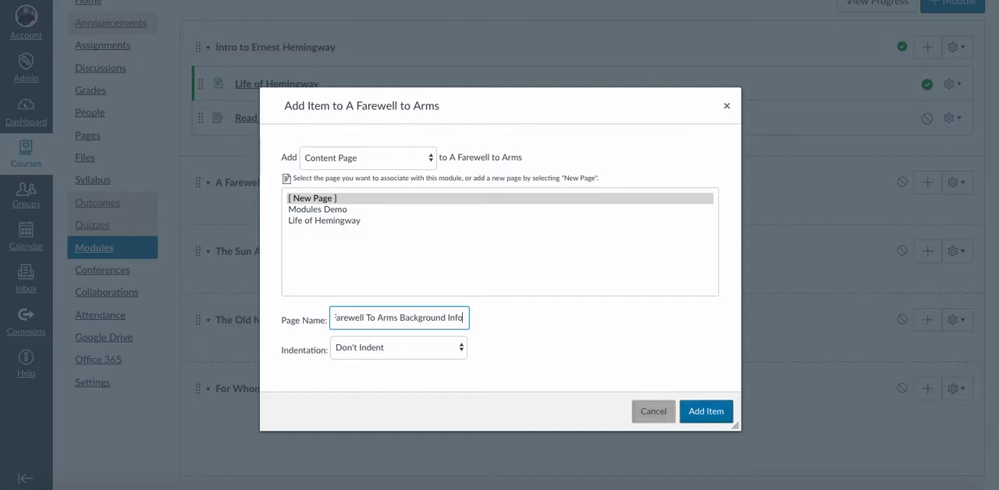
left_click(706, 411)
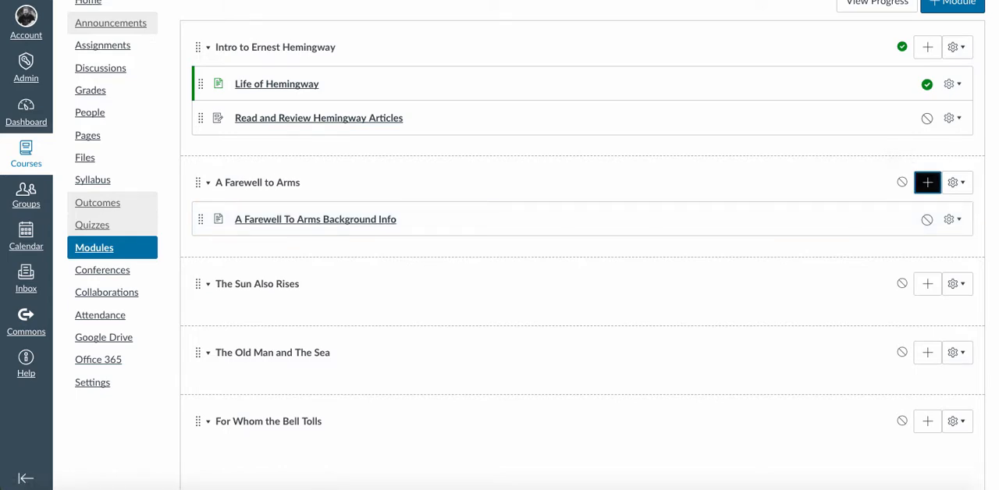
- Add a new discussion topic named "World War I Background Questions" to the A Farewell to Arms module
key("Return")
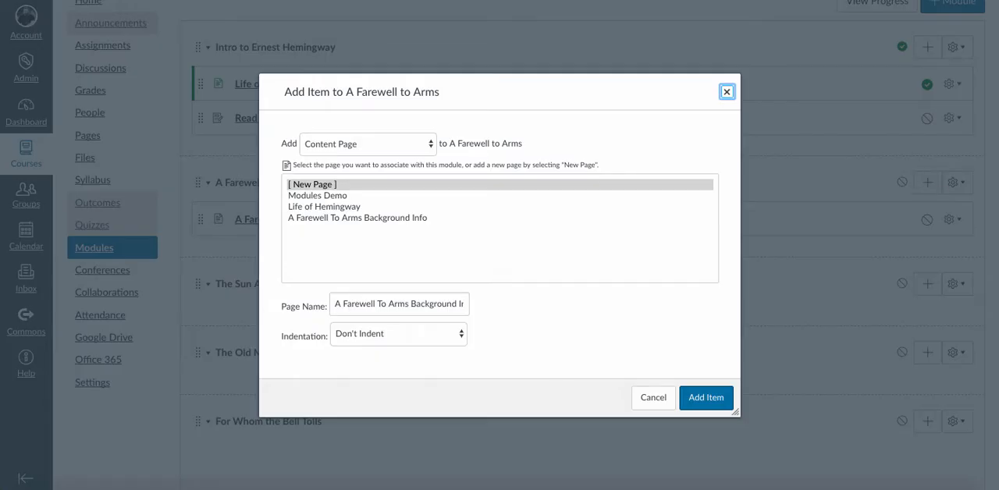
key("Tab")
key("space")
key("Down")
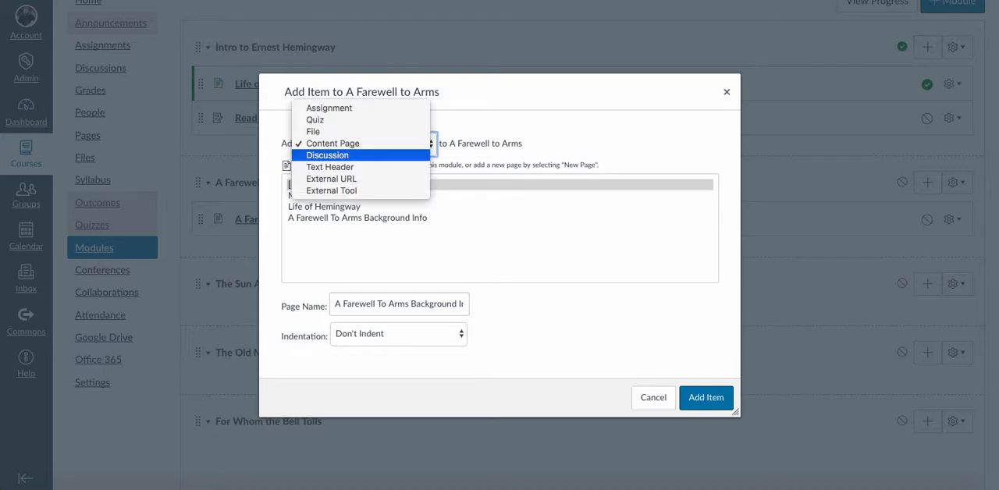
key("Return")
key("Tab")
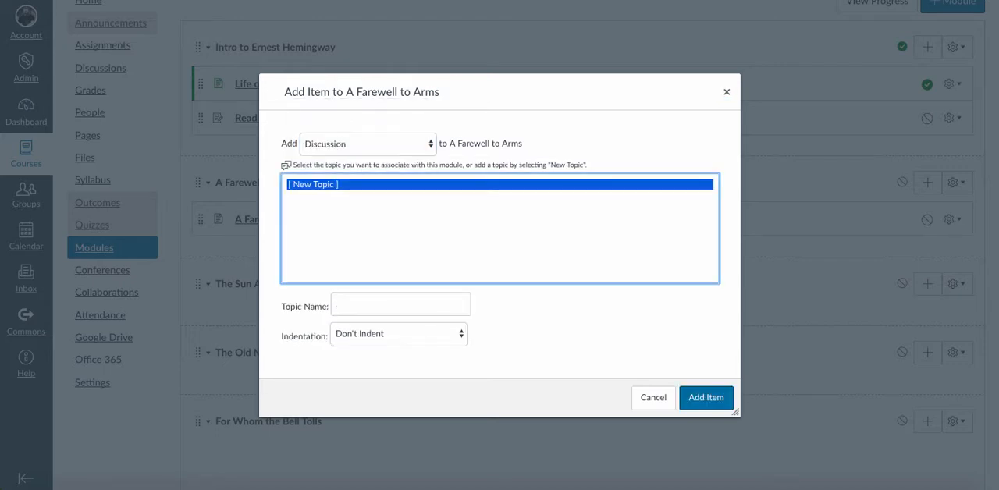
key("Tab")
type("Wo")
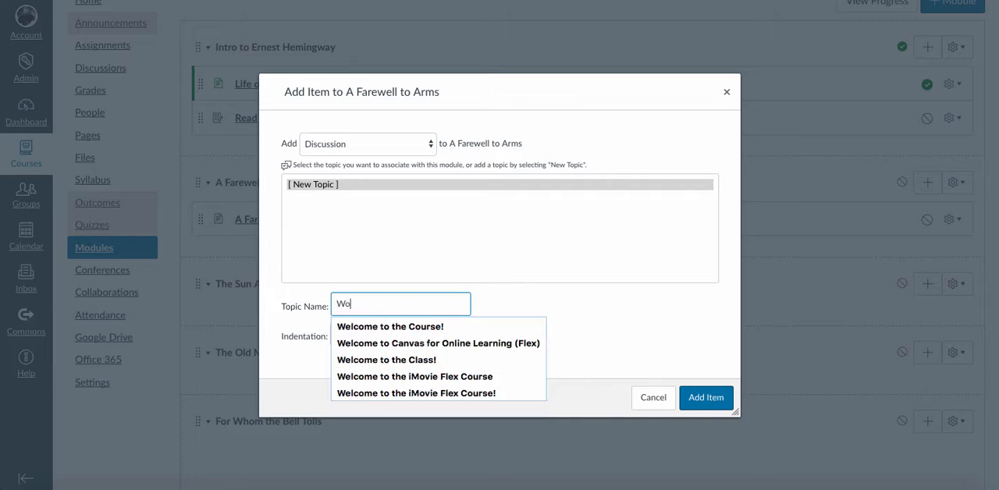
type("rld War I")
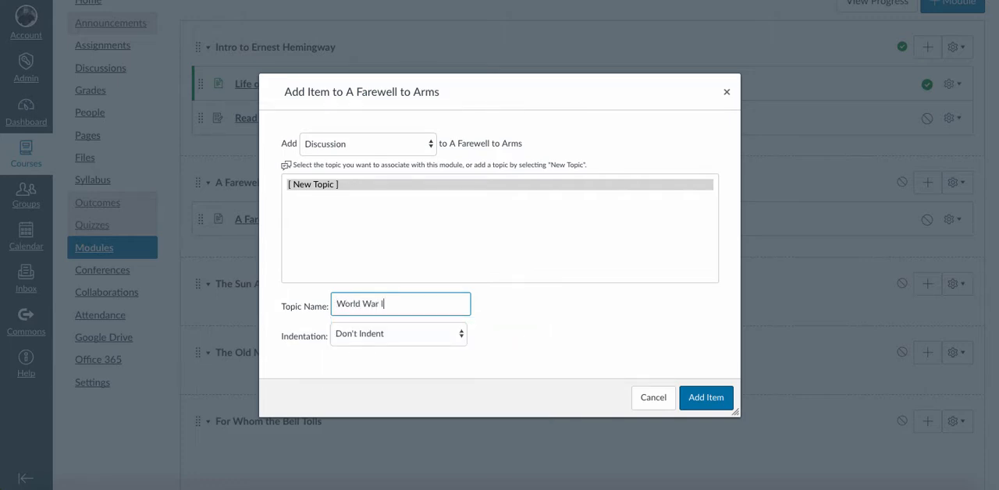
type(" Background Questions")
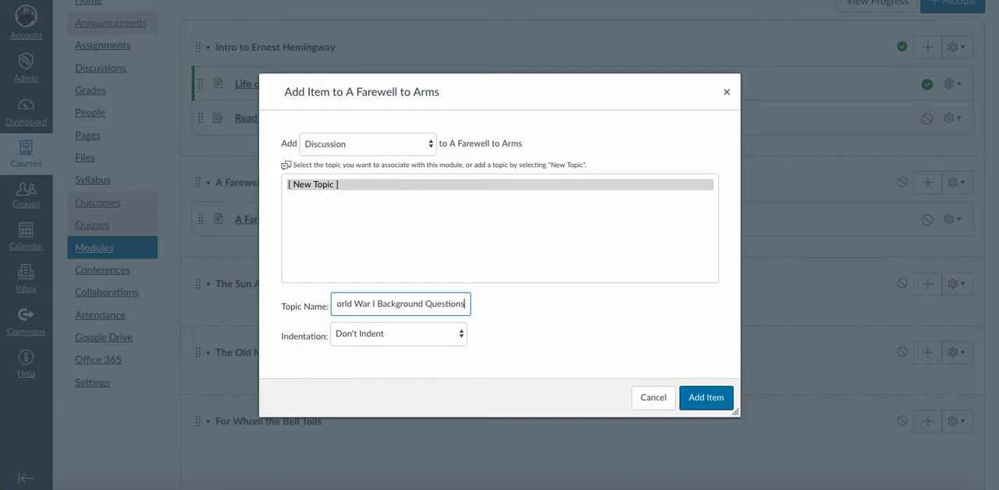
left_click(706, 398)
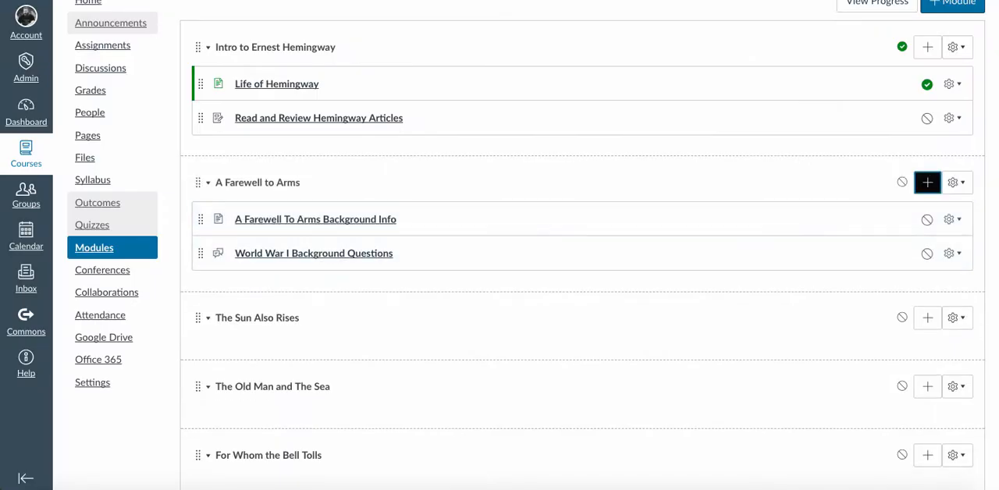
- Add a new assignment named "Sock Puppet Movie Trailer" to the A Farewell to Arms module
key("Return")
left_click(368, 144)
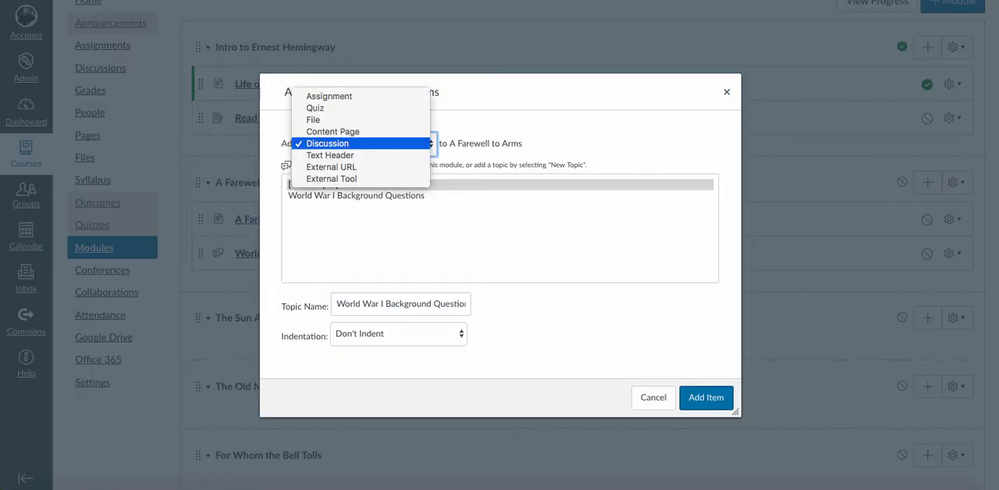
key("Up")
key("Up")
key("Up")
key("Up")
key("Return")
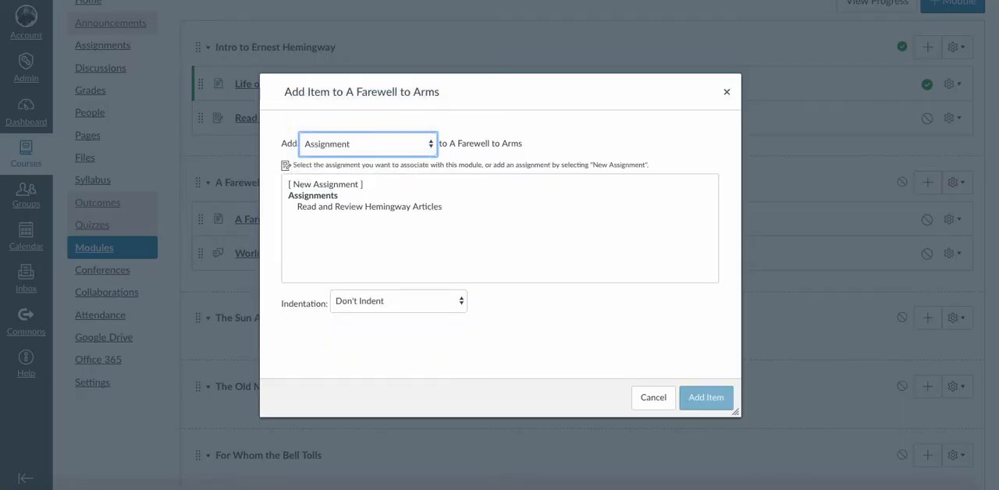
left_click(326, 185)
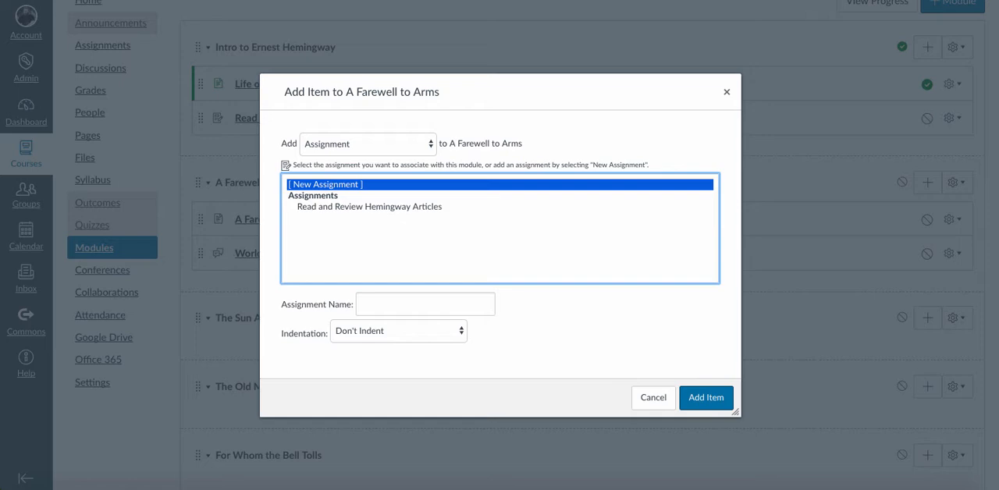
left_click(426, 304)
type("Sock")
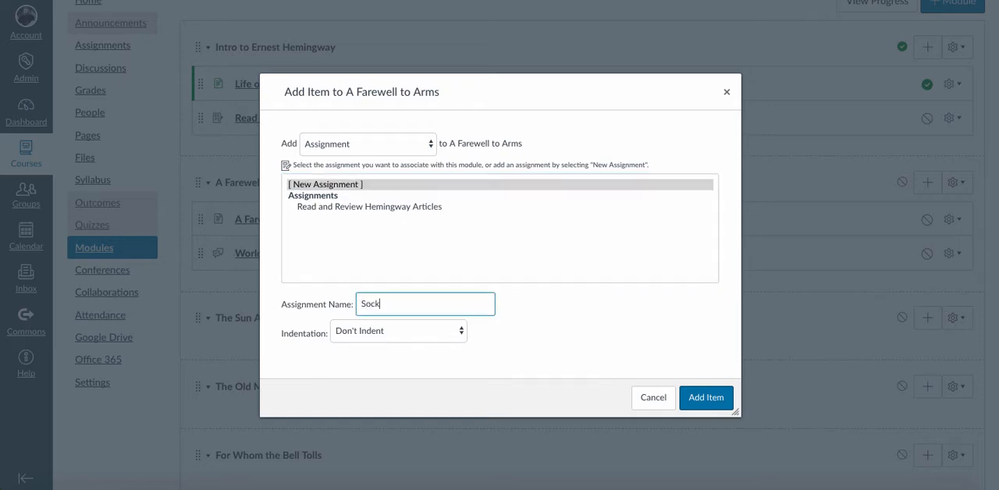
type(" Puppet Moview")
key("BackSpace")
type("Trailer")
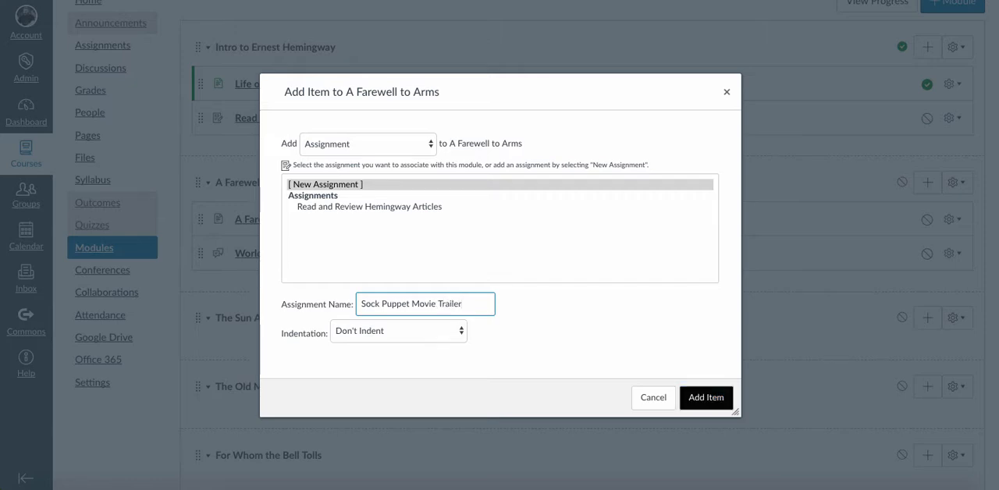
left_click(706, 398)
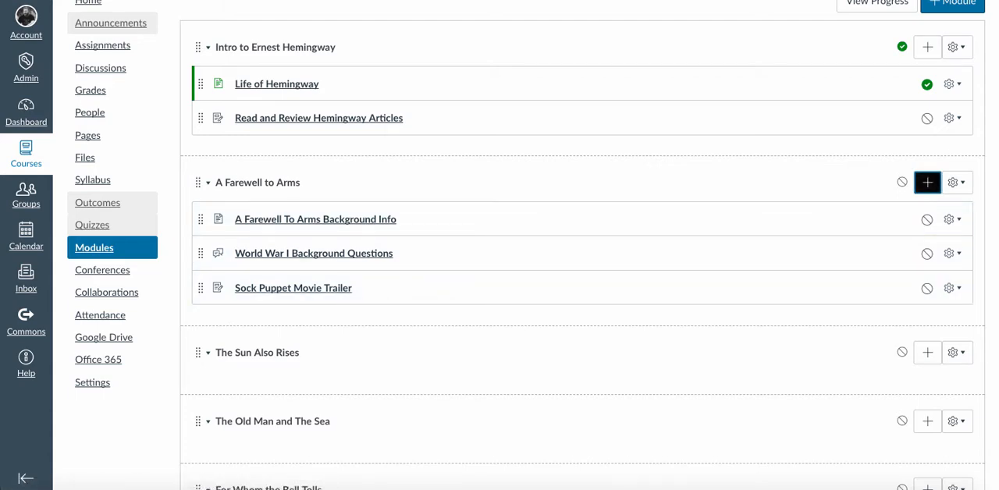
- Add a new quiz named "A Farewell to Arms Comprehension Quiz" to the A Farewell to Arms module, in the Assignments group
left_click(927, 182)
left_click(368, 144)
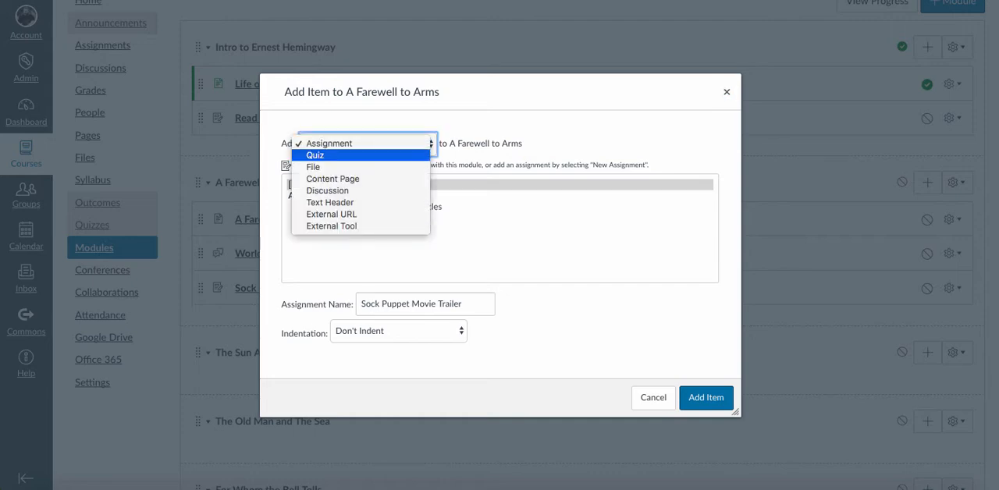
left_click(315, 156)
left_click(313, 185)
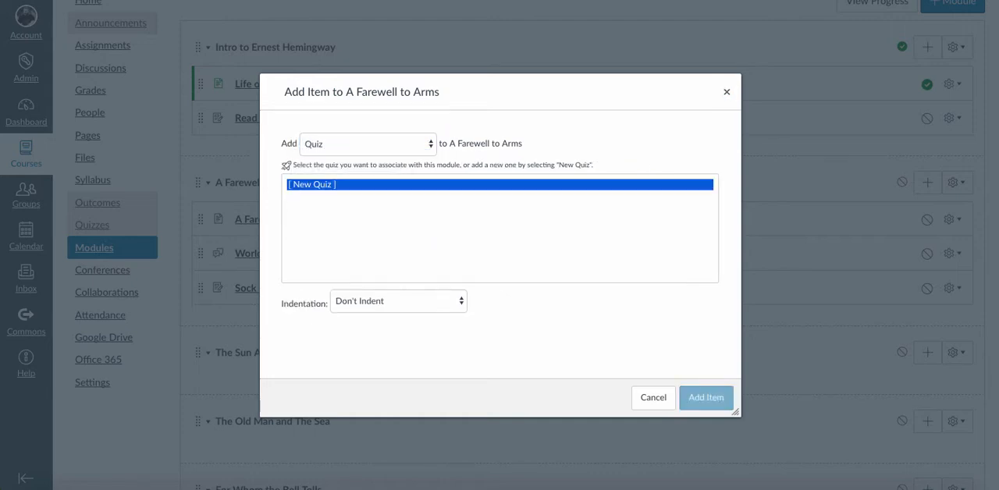
left_click(375, 304)
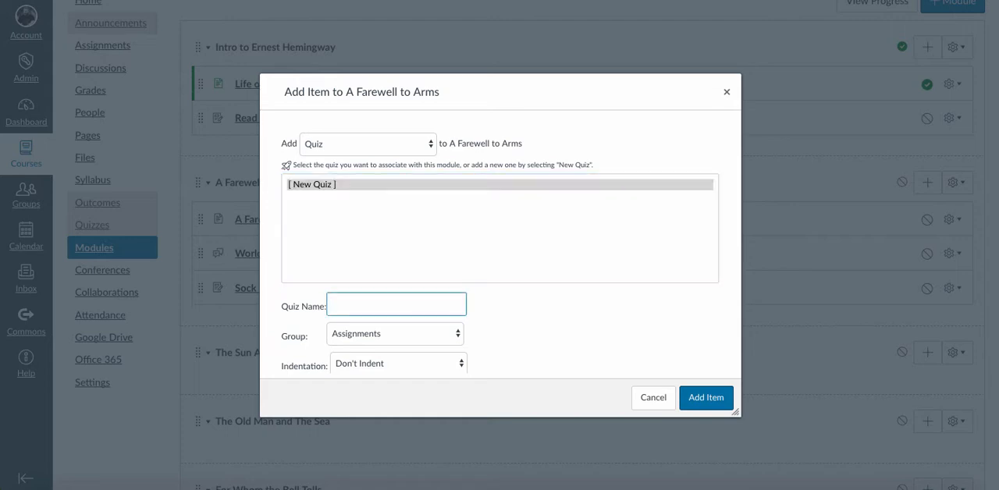
type("A Farewell to Arms Com")
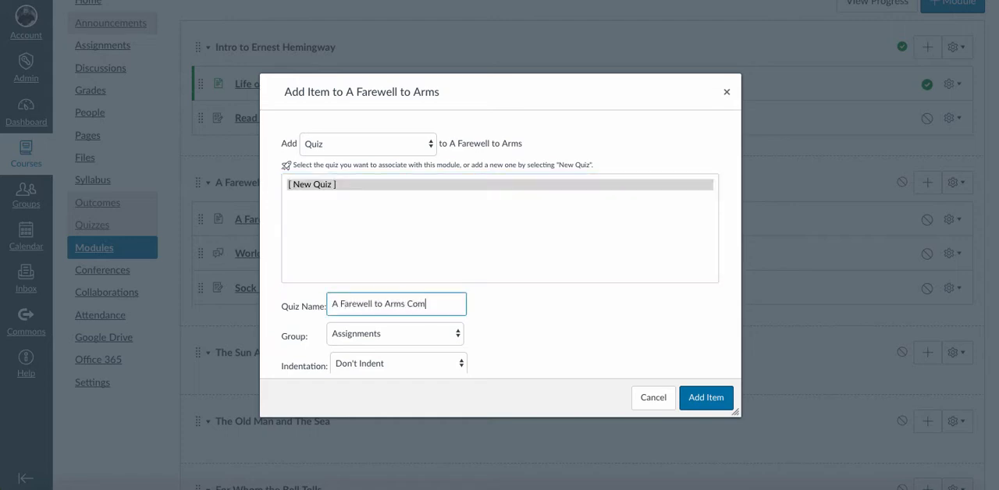
type("prehension Quiz")
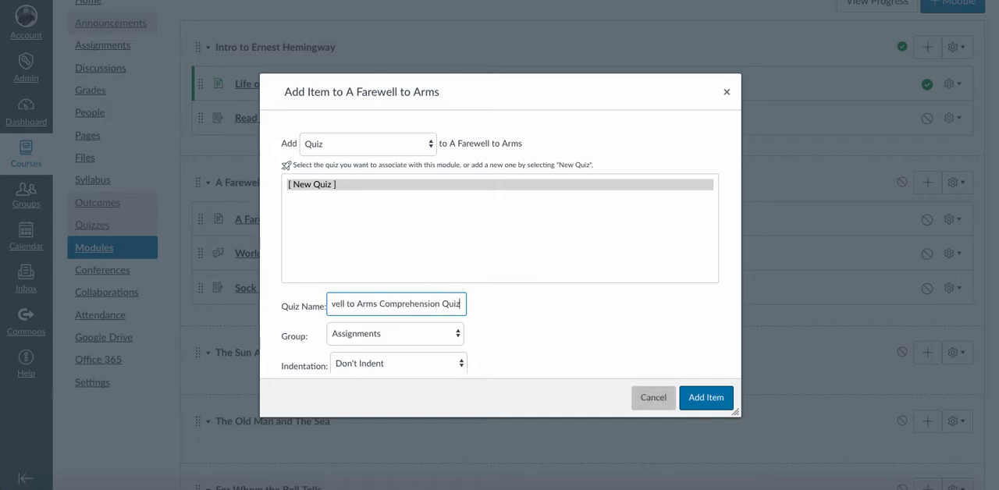
left_click(706, 397)
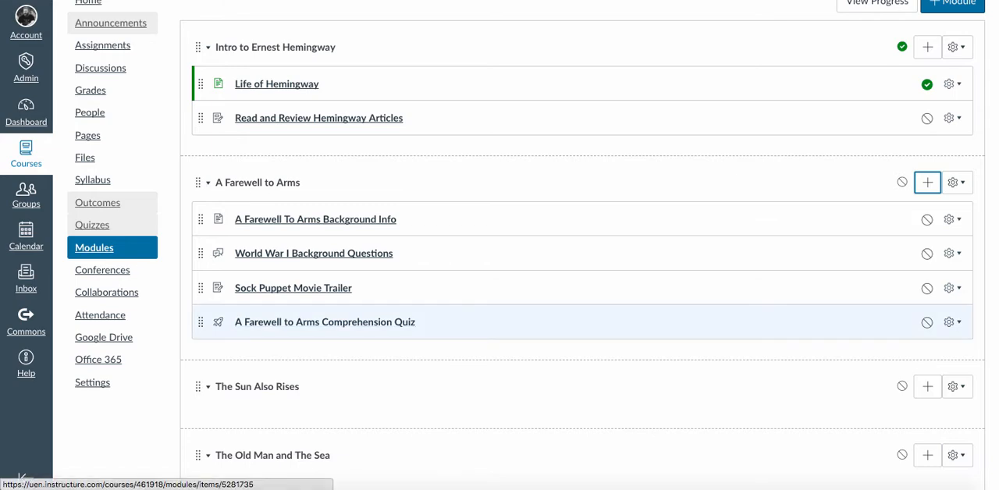
key("Up")
key("Up")
key("Up")
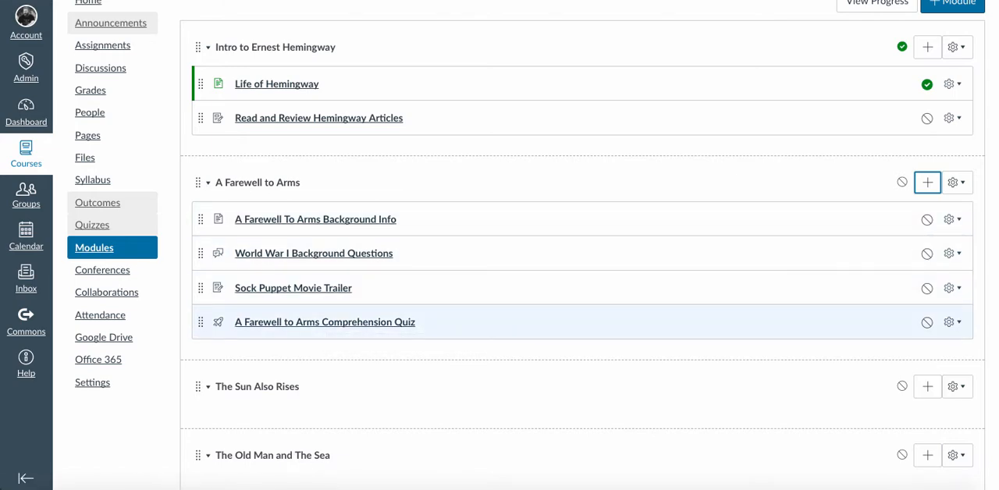
- Collapse the A Farewell to Arms module and publish it
scroll(468, 321, "up", 2)
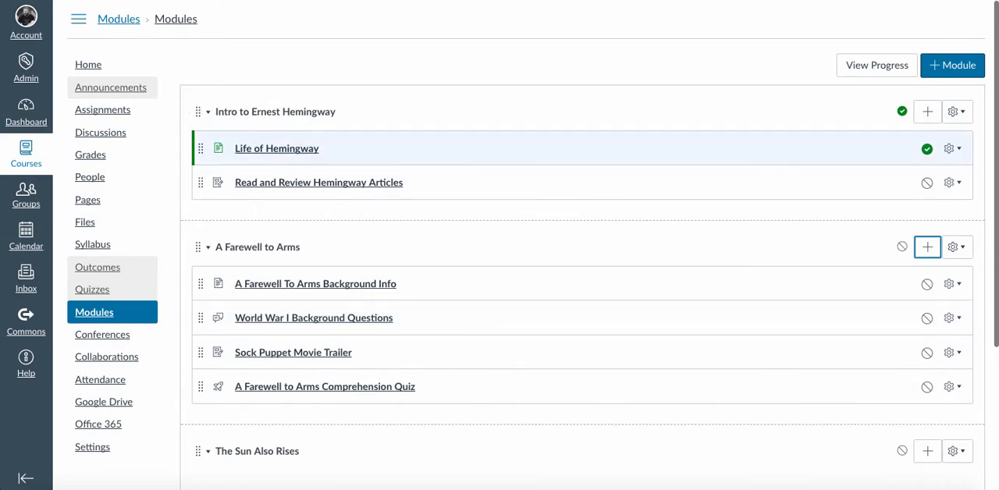
left_click(209, 247)
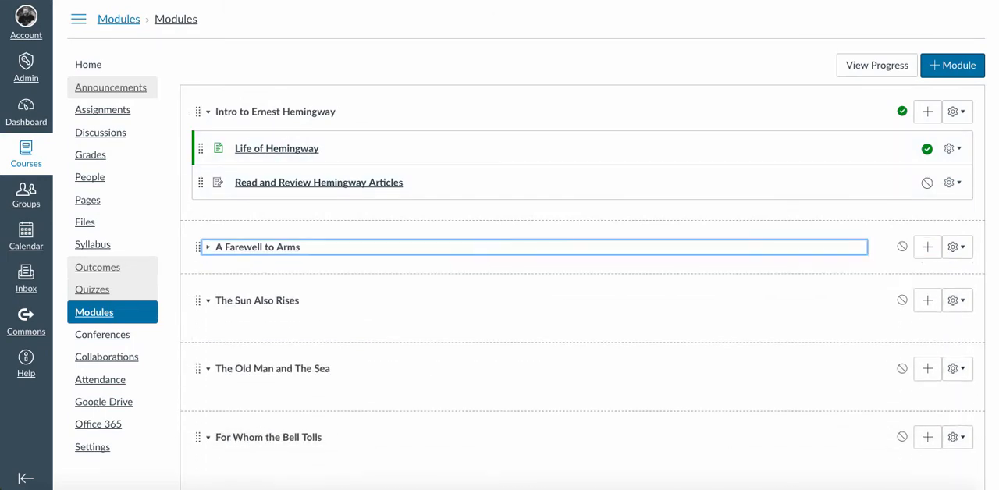
scroll(582, 281, "down", 1)
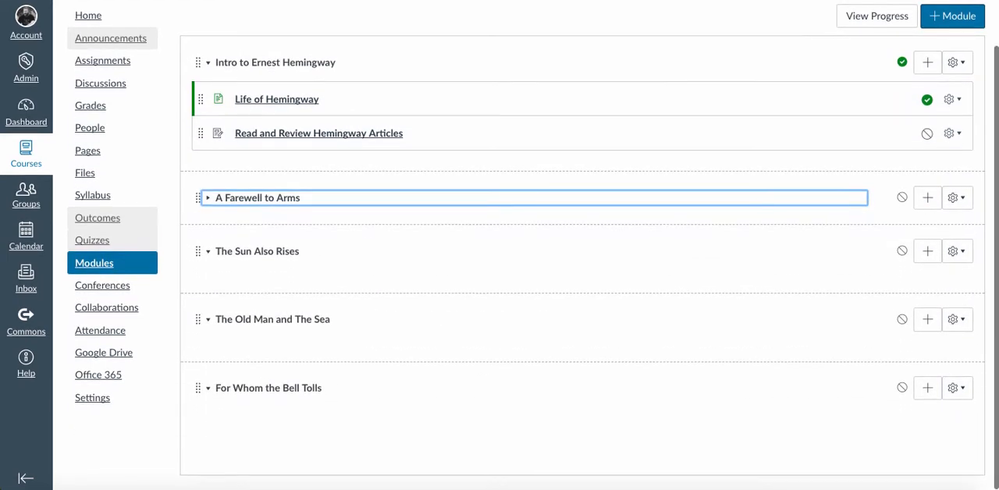
left_click(902, 198)
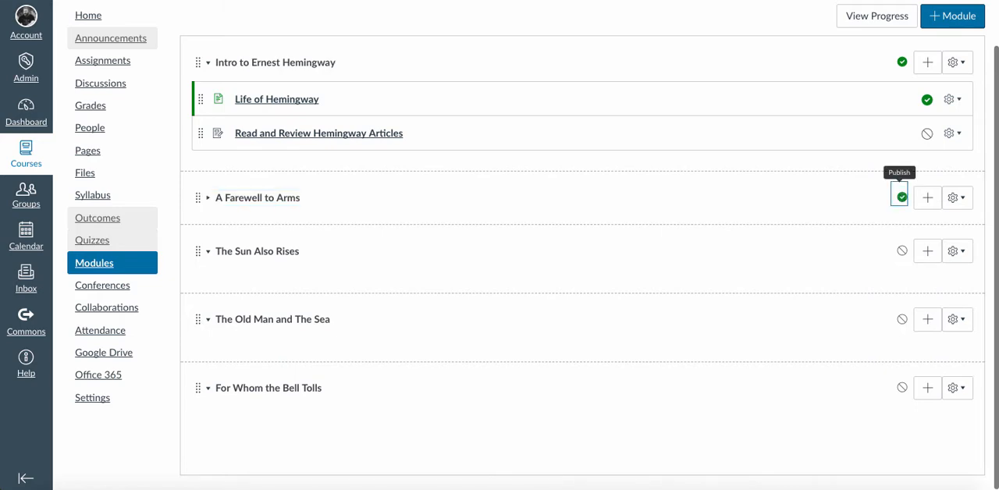
scroll(583, 281, "up", 1)
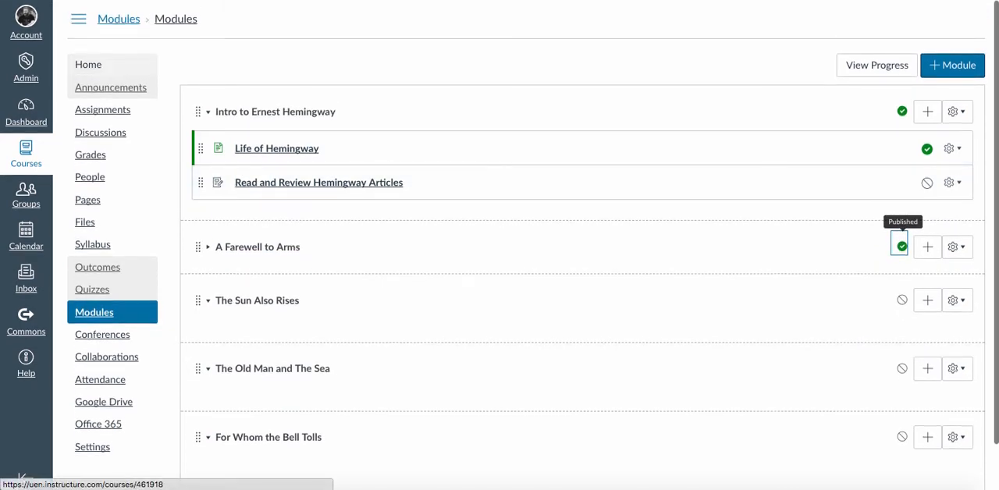
- Test the A Farewell to Arms cover link on the course home page and look over the linked module's items
left_click(89, 65)
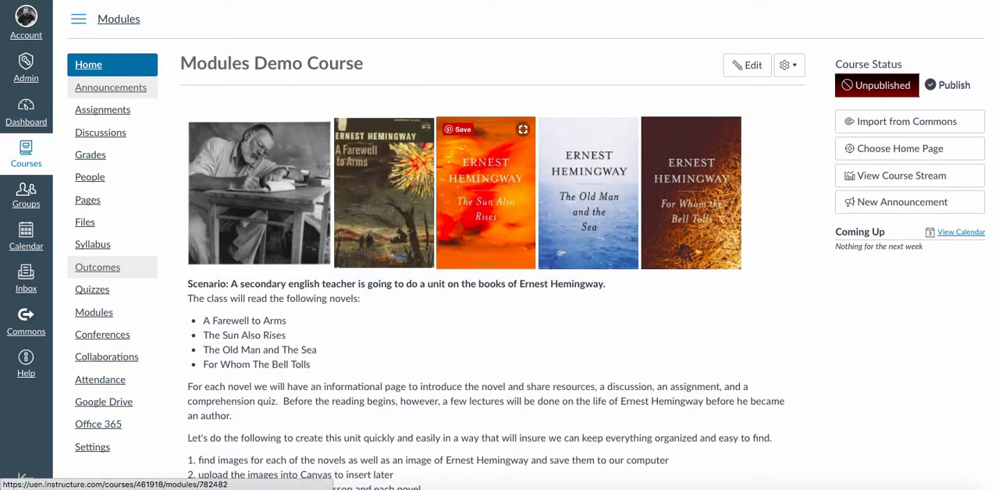
left_click(383, 193)
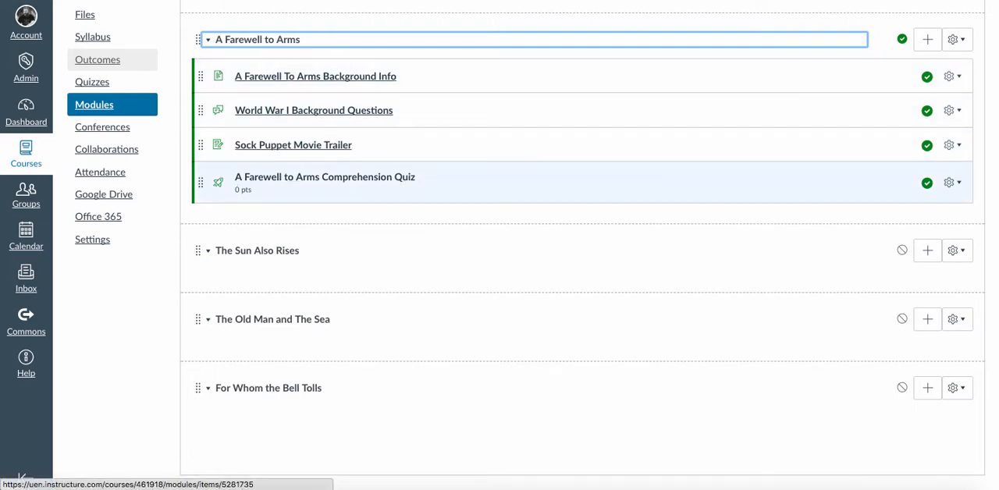
scroll(367, 184, "up", 3)
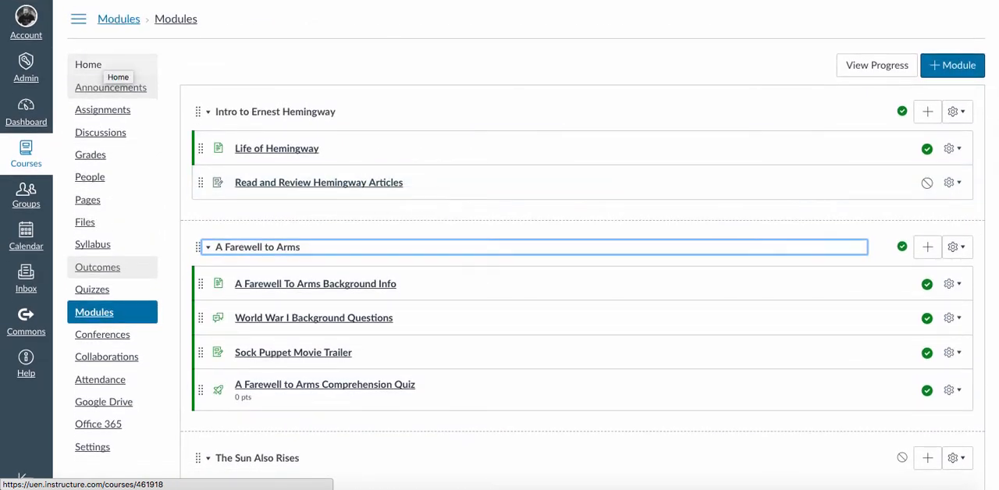
- Return to the course home page and review the unit scenario and its numbered list of tasks
left_click(102, 67)
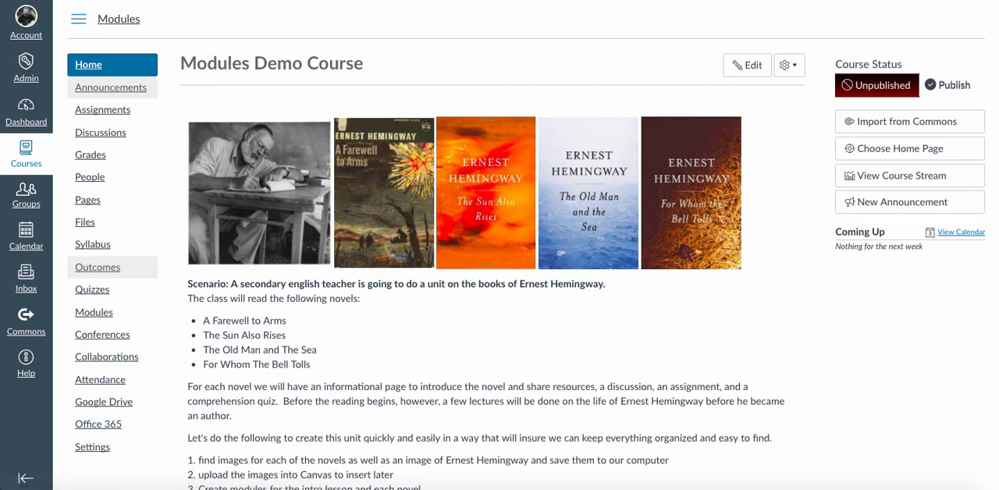
scroll(533, 246, "down", 1)
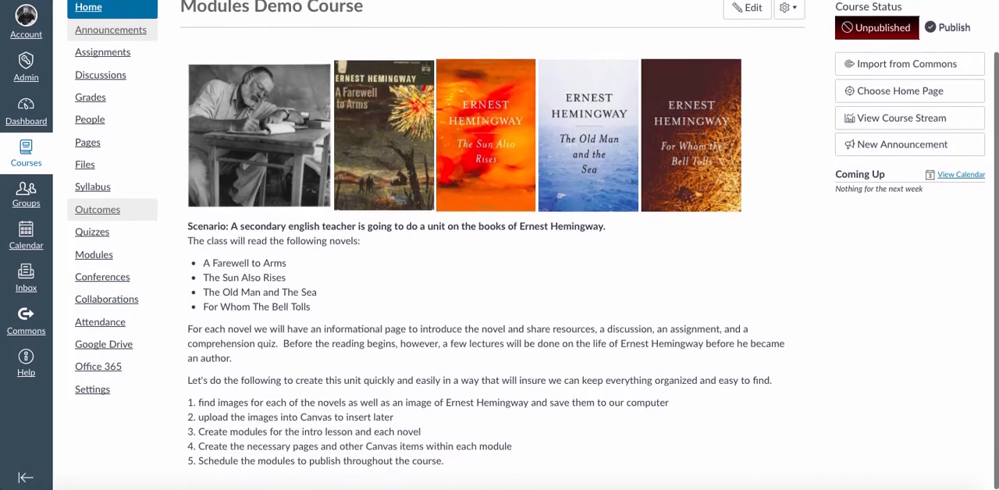
scroll(533, 246, "up", 1)
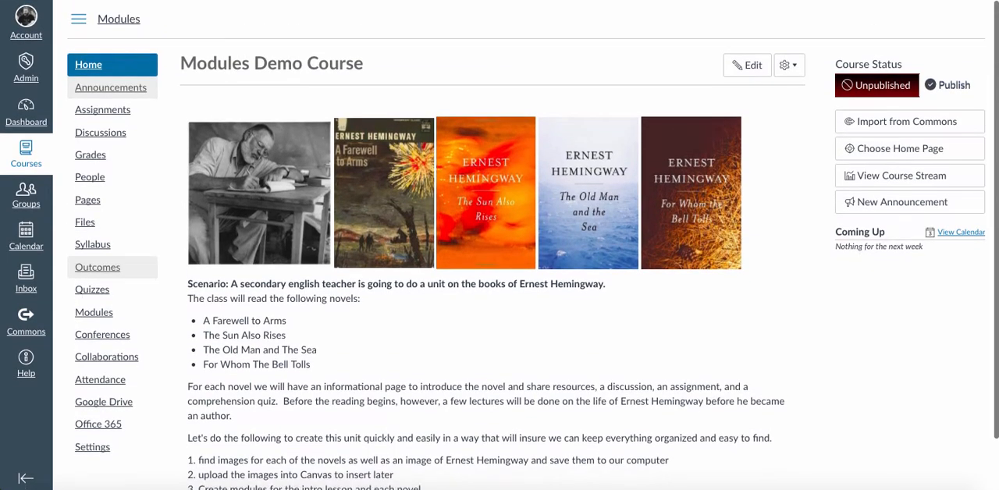